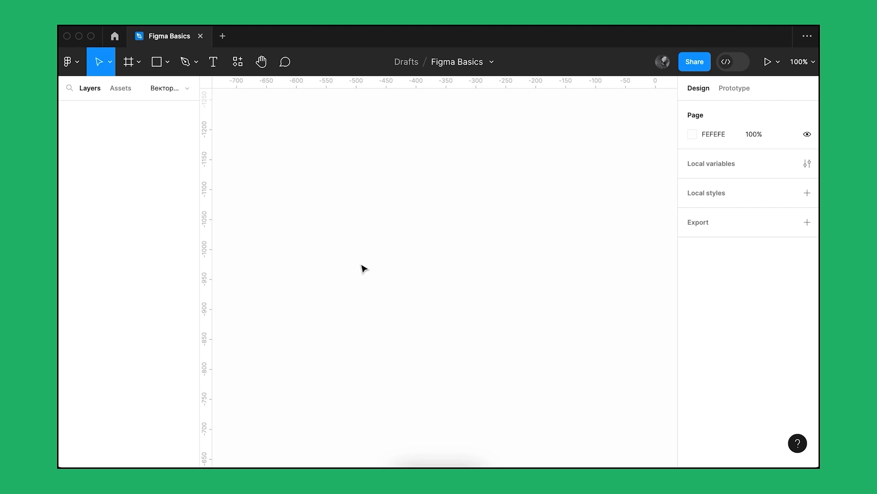
- Draw a closed Pen tool path with a horizontal top edge about 275 px wide and a curved bottom point about 377 px below
key("p")
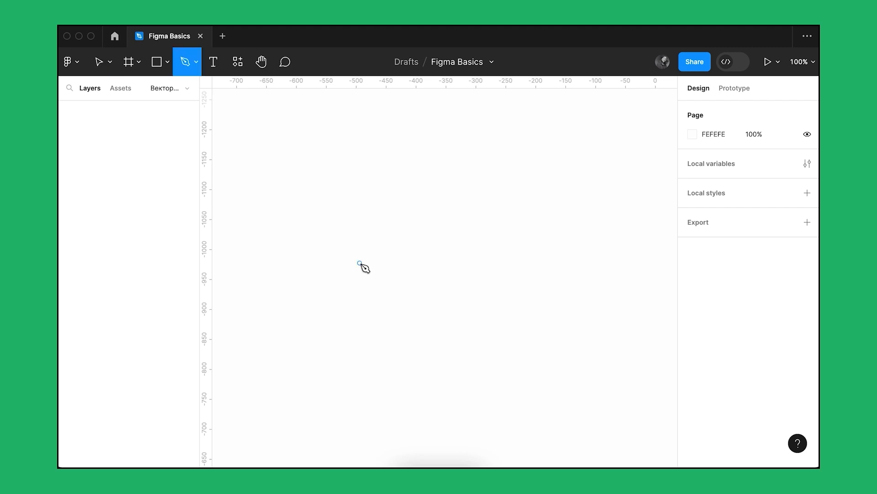
left_click(340, 169)
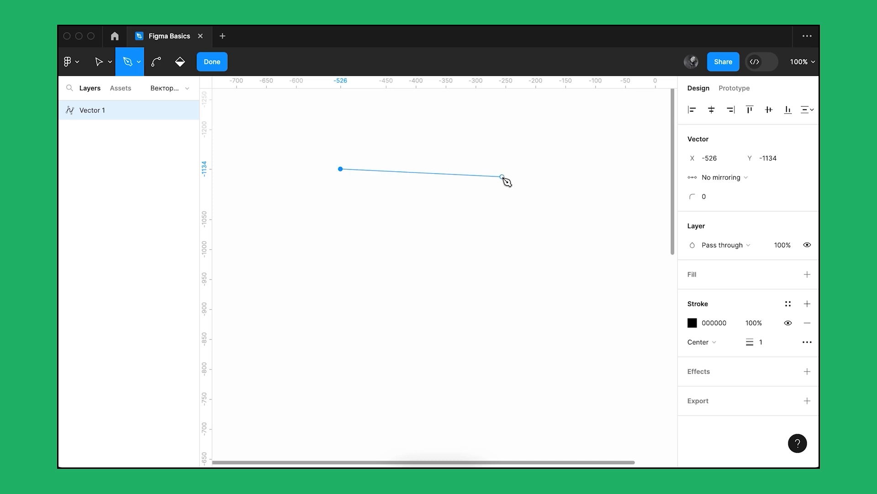
left_click(505, 168)
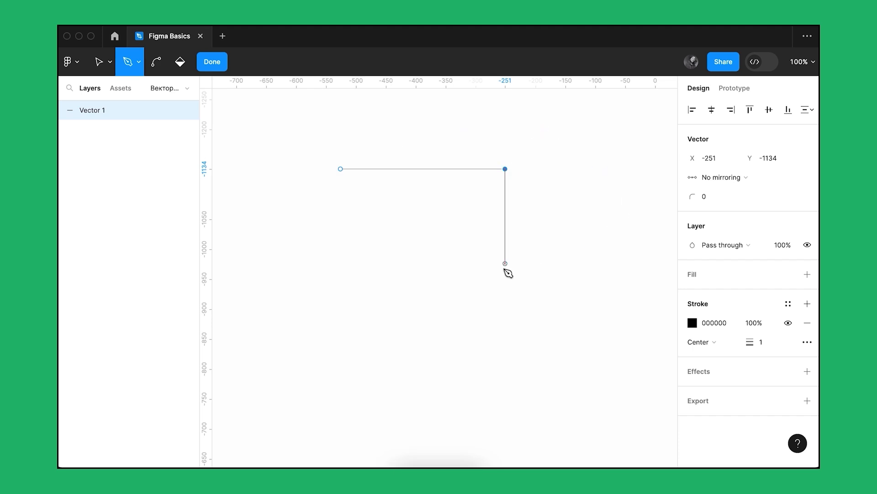
left_click(397, 394)
left_click_drag(398, 396, 610, 393)
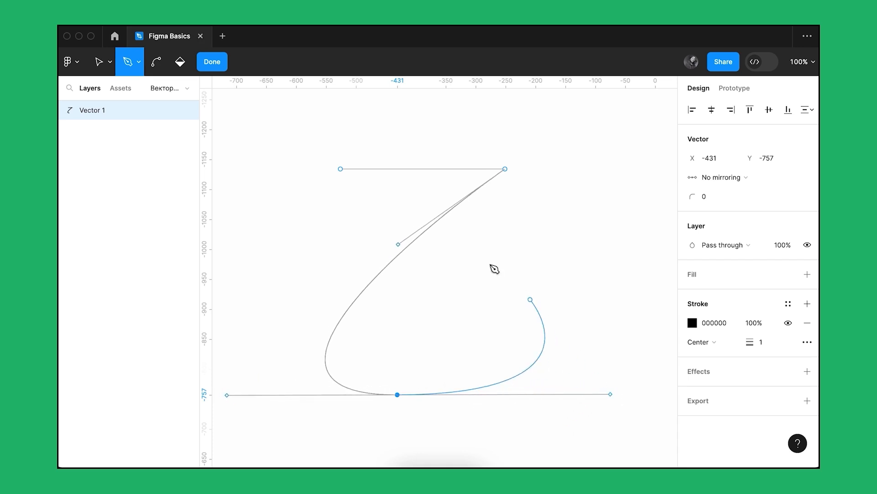
left_click(342, 170)
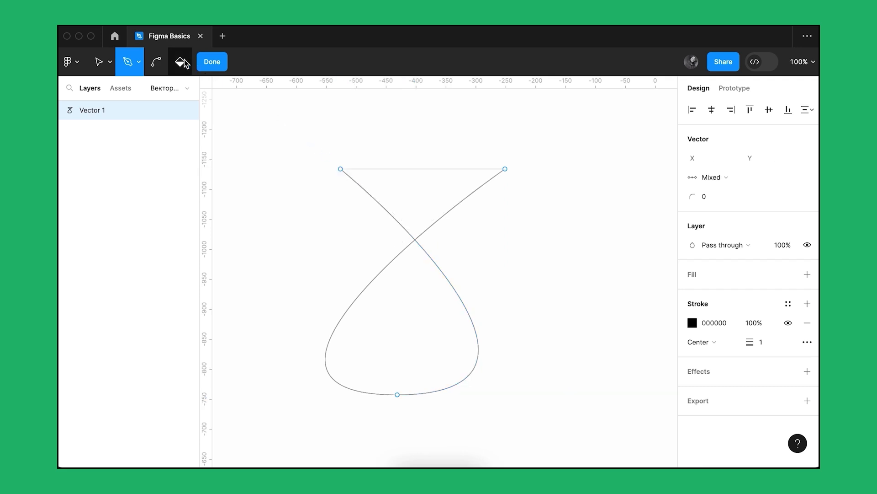
- Try filling the path's lower loop with the Paint bucket, and undo the fill
key("b")
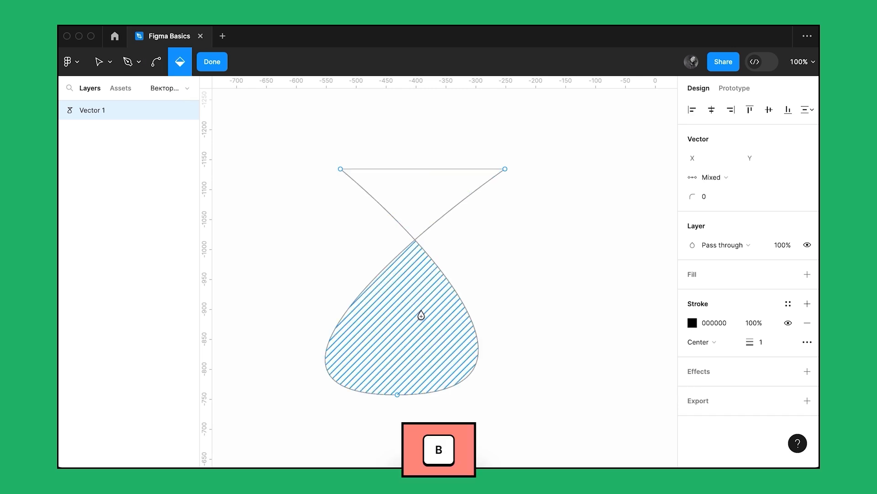
left_click(421, 315)
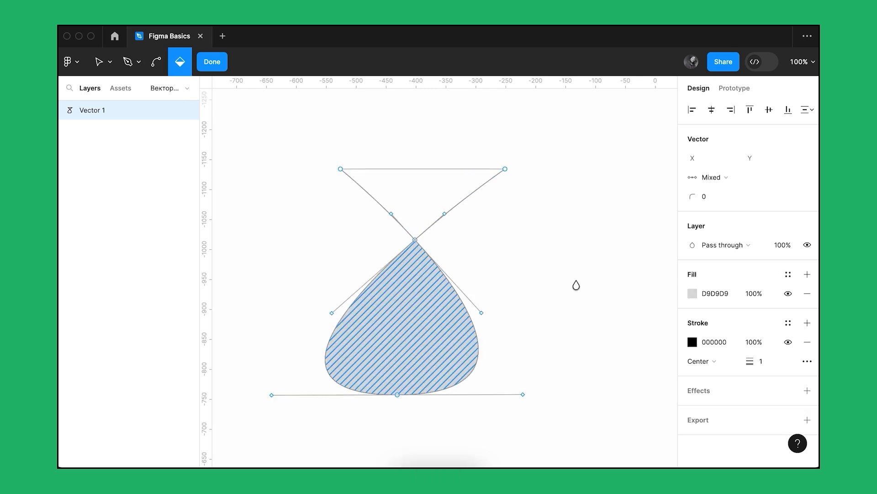
key("ctrl+z")
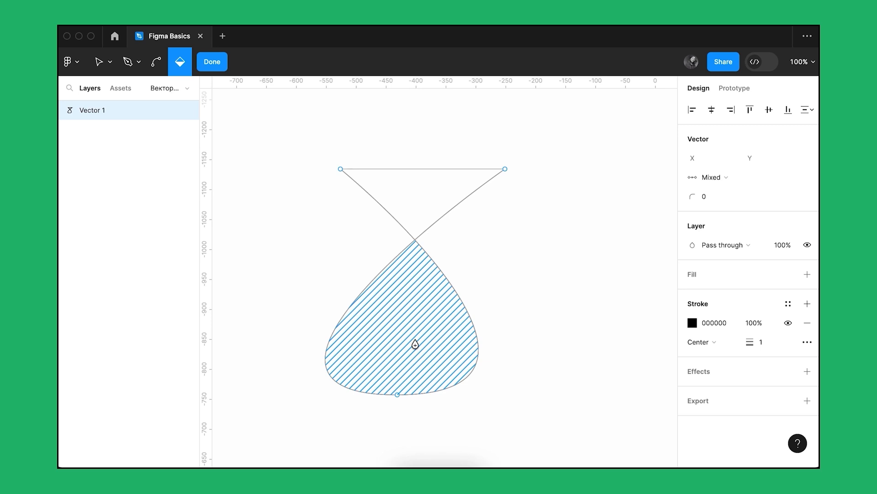
- Reshape the curves around the bottom point with the Bend tool, pulling out its handles and bulging the right-hand segment
key("super")
left_click_drag(397, 395, 533, 396)
mouse_move(462, 330)
left_mouse_down()
mouse_move(496, 312)
mouse_move(489, 394)
mouse_move(478, 327)
left_mouse_up()
key("super")
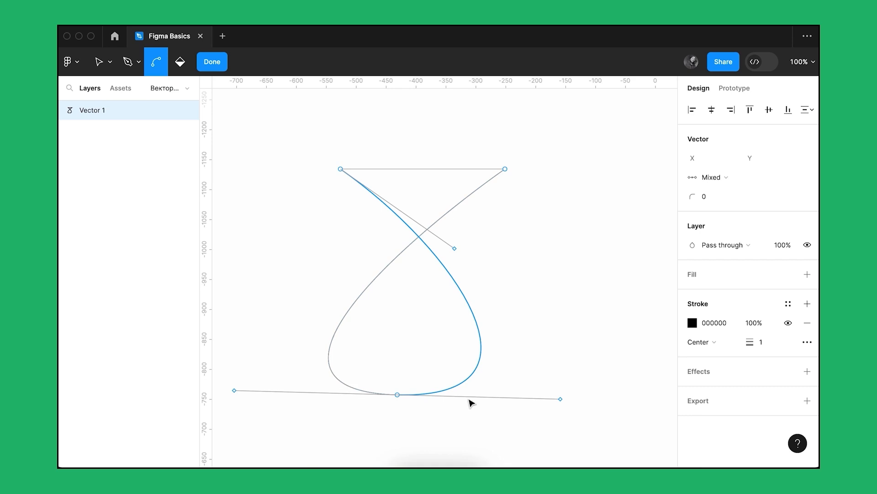
- Adjust the bottom point's two handles independently of each other, angling the right one up and inward
key("v")
left_click(399, 395)
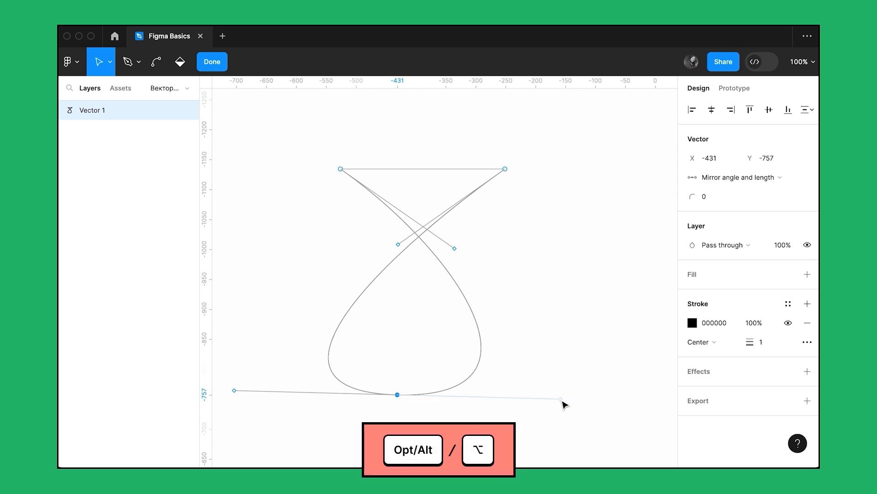
left_click_drag(565, 405, 509, 358)
left_click(397, 395)
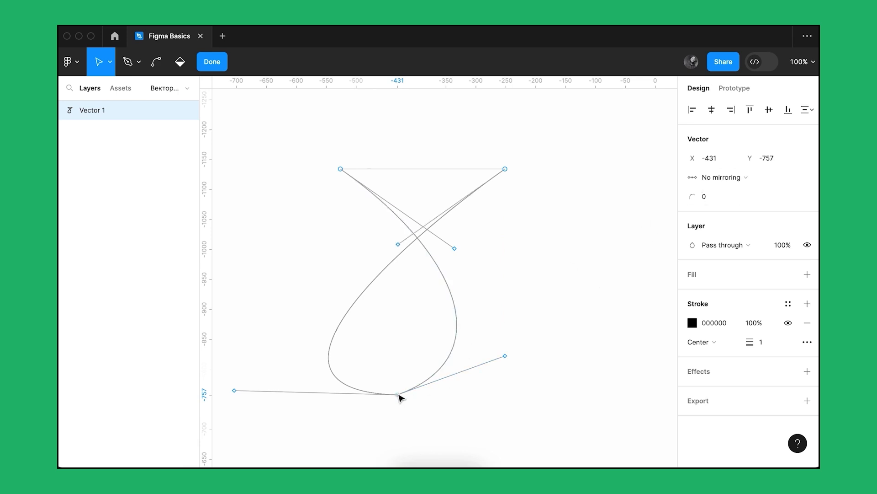
left_click_drag(236, 391, 245, 382)
- Set the bottom point's handles to Mirror angle and length, and pull them out into a horizontal line
left_click(722, 177)
left_click(745, 207)
left_click(397, 394)
left_click(722, 177)
left_click(722, 177)
left_click(722, 177)
left_click(720, 197)
left_click_drag(505, 355, 542, 393)
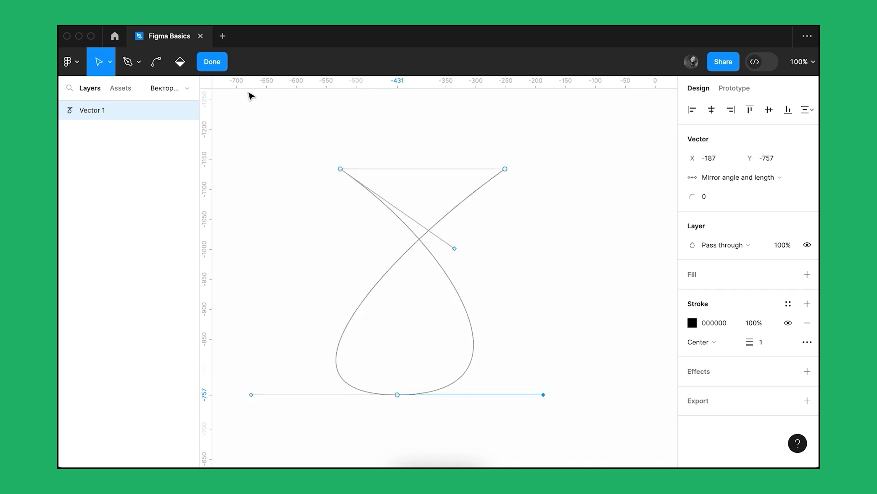
- Finish editing the vector and reopen it for point editing, twice in a row
left_click(212, 61)
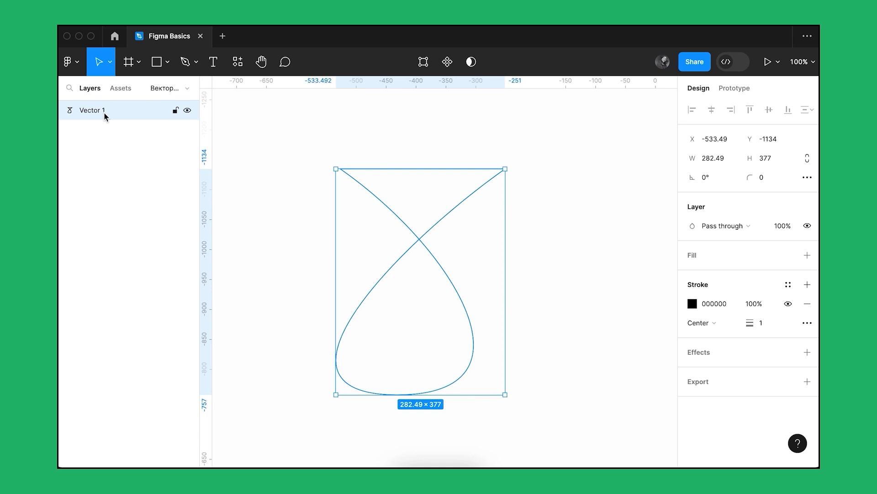
left_click(424, 65)
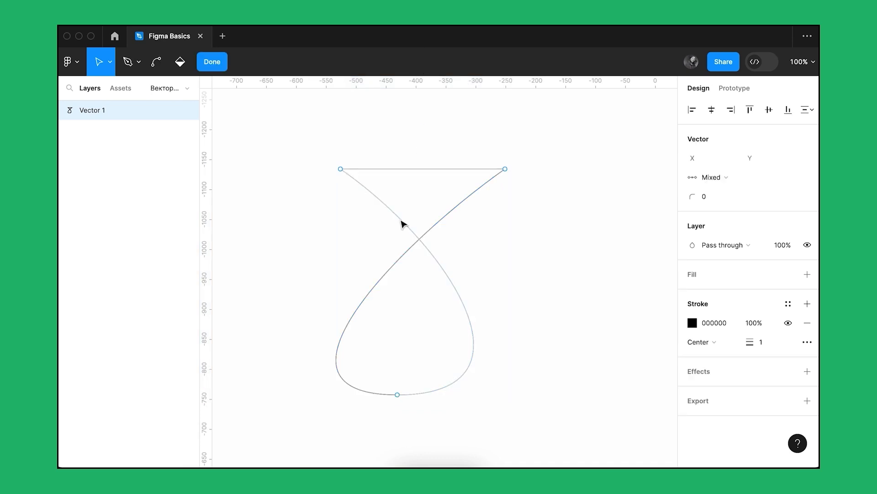
key("Return")
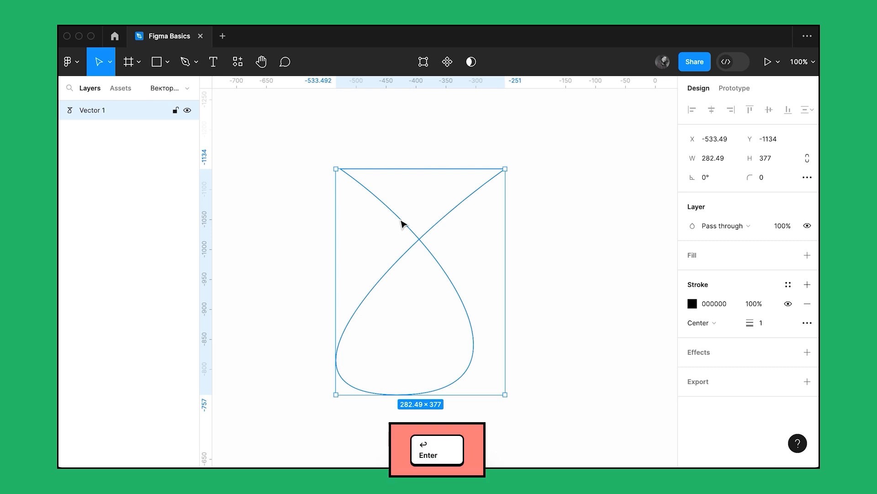
double_click(402, 224)
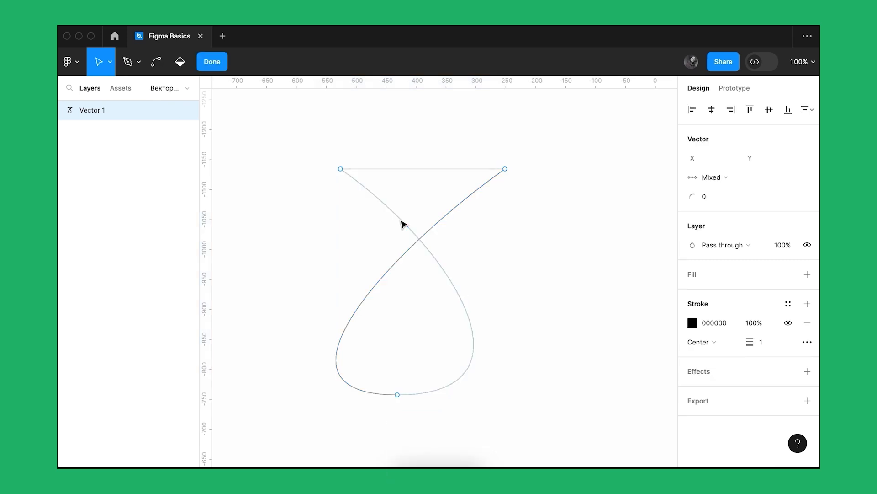
- Move the top-left point inward to X -506, and shift both top points together down and left to Y -1082
mouse_move(344, 172)
left_mouse_down()
mouse_move(317, 217)
mouse_move(336, 193)
mouse_move(335, 161)
mouse_move(314, 143)
mouse_move(356, 176)
left_mouse_up()
key("v")
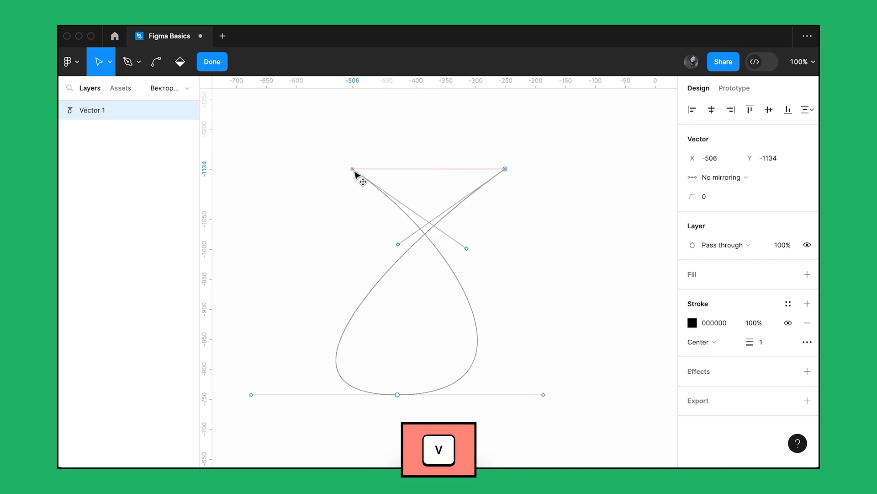
left_click_drag(559, 135, 323, 199)
left_click_drag(356, 170, 332, 202)
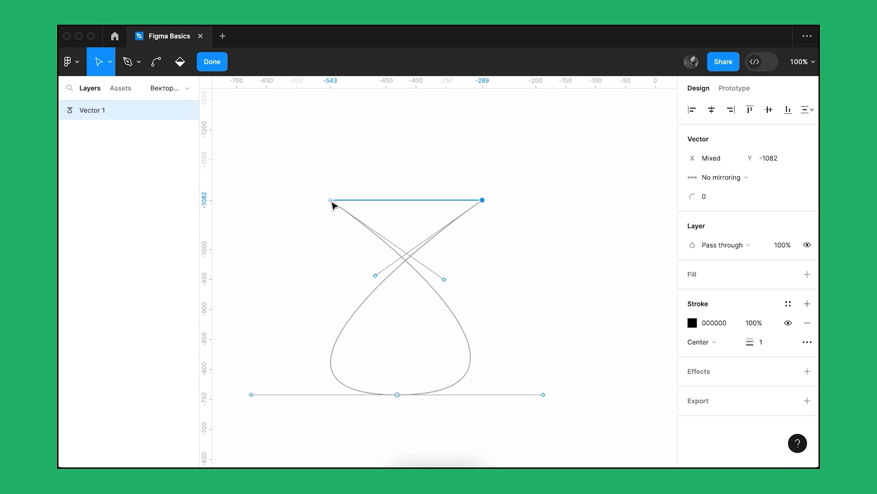
- Add an orange FF5B00 fill to the shape and change its stroke colour to green 20B166
left_click(807, 275)
left_click(692, 293)
left_click(592, 402)
left_click(693, 341)
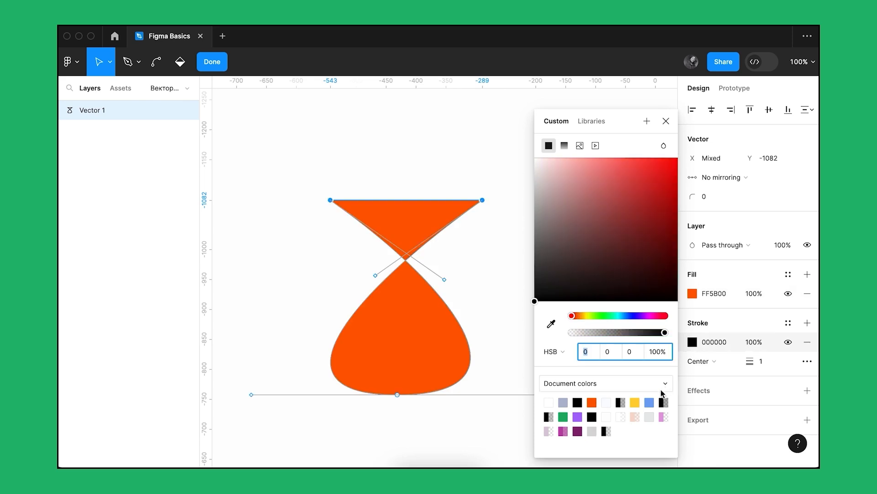
left_click(564, 417)
- Set the stroke weight to 11 and the corner radius of the two top points to 16
left_click_drag(749, 361, 759, 361)
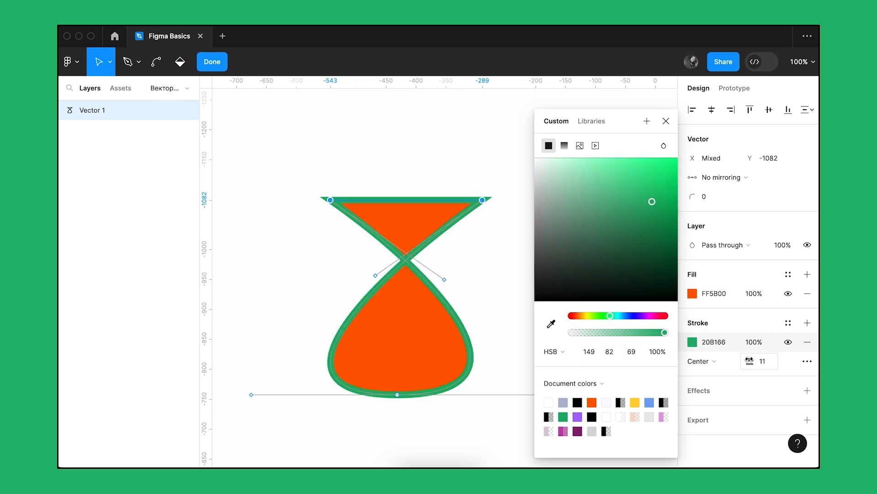
left_click_drag(697, 196, 718, 195)
left_click(666, 121)
- Nudge the top-right point in small and large increments in all directions, ending at X -297, Y -1082
left_click(482, 200)
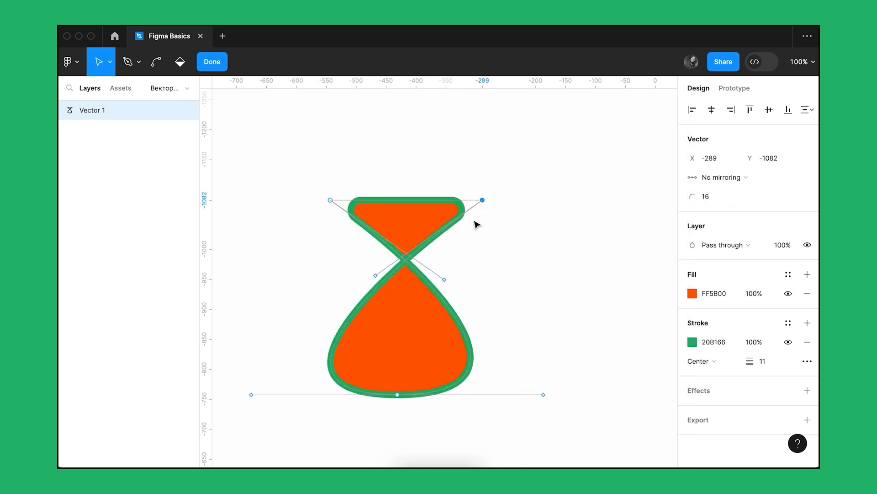
scroll(484, 203, "up", 10)
key("shift+Up")
key("shift+Down")
key("shift+Down")
key("shift+Up")
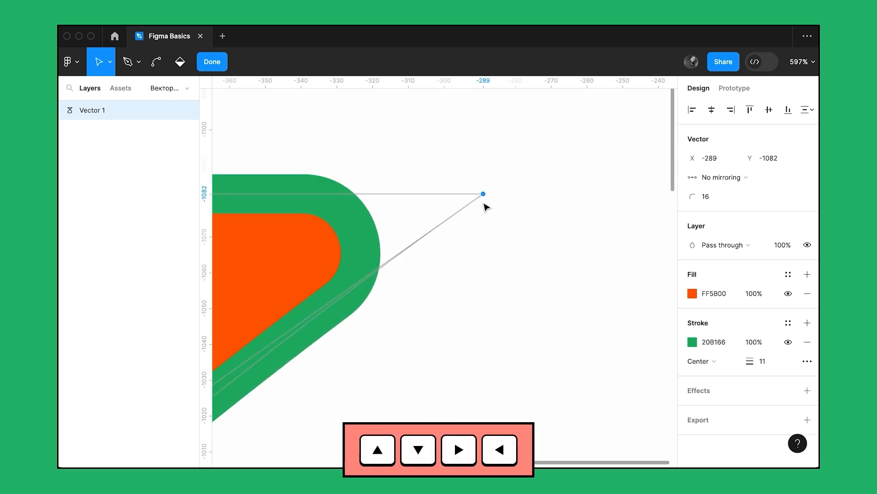
scroll(484, 203, "down", 10)
key("Right")
key("Right")
key("shift+Left")
key("shift+Left")
key("shift+Left")
key("shift+Left")
key("shift+Right")
key("shift+Right")
key("shift+Right")
key("shift+Right")
key("shift+Right")
key("shift+Right")
key("shift+Down")
key("shift+Down")
key("shift+Down")
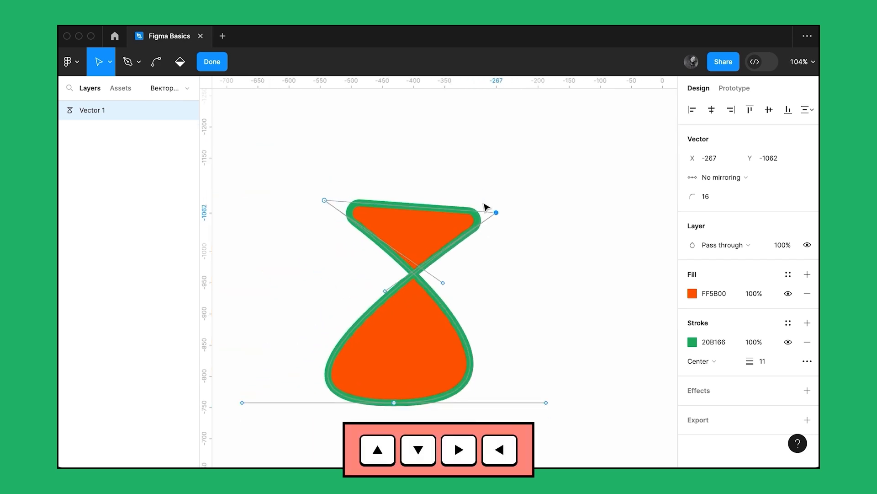
key("shift+Left")
key("shift+Left")
key("shift+Left")
key("shift+Up")
key("shift+Up")
key("shift+Up")
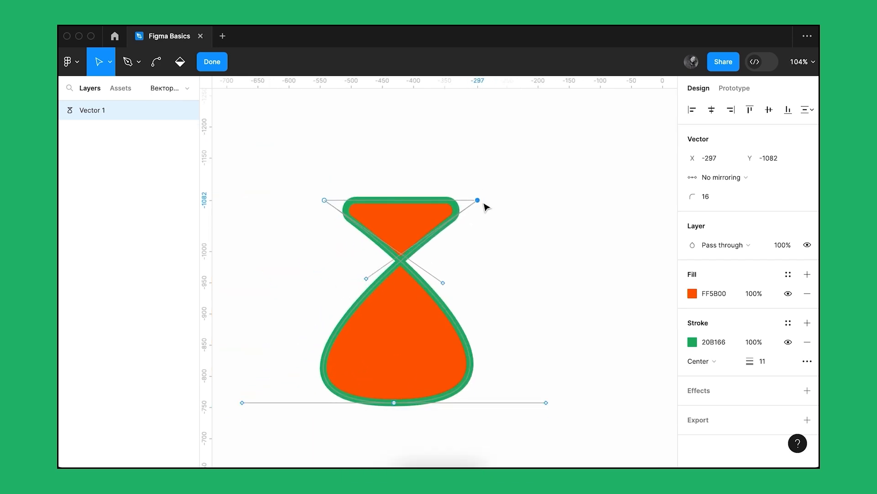
- Try deleting the top-left point together with its connected segments, and undo the deletion
left_click(485, 204)
left_click(325, 200)
key("Delete")
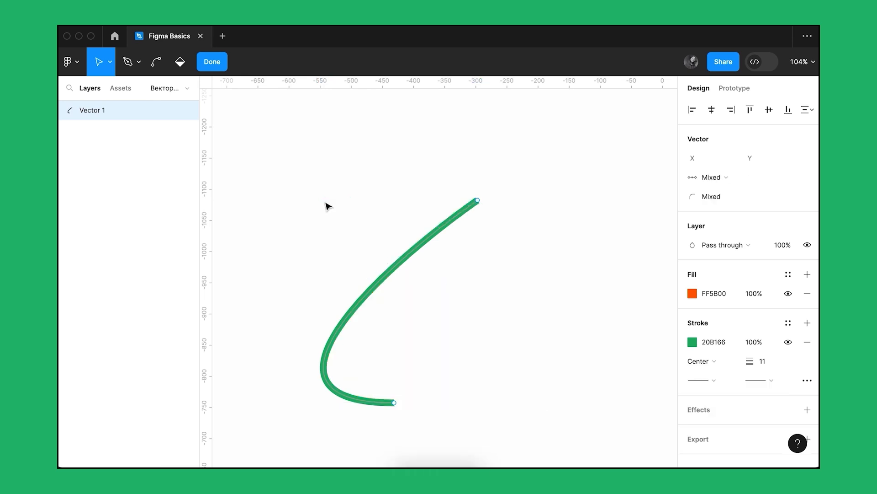
key("super")
- Try deleting the top-left point while keeping the path closed, and undo it
key("shift+Delete")
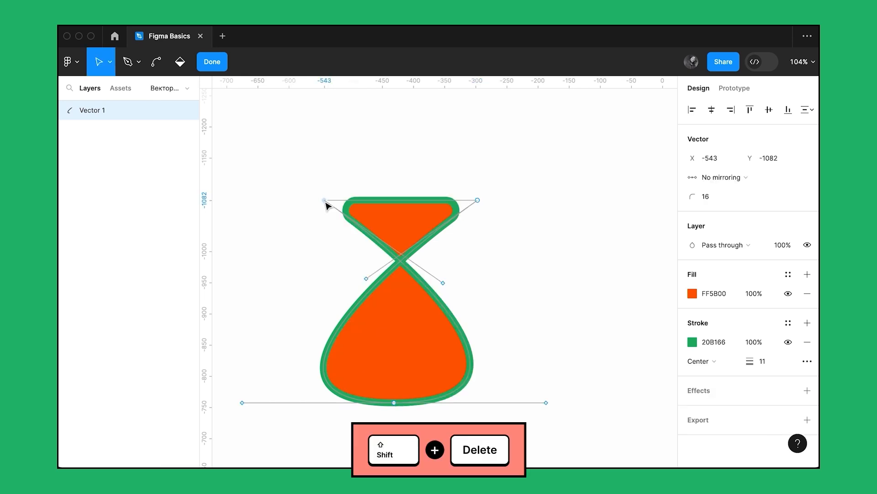
key("shift+Delete")
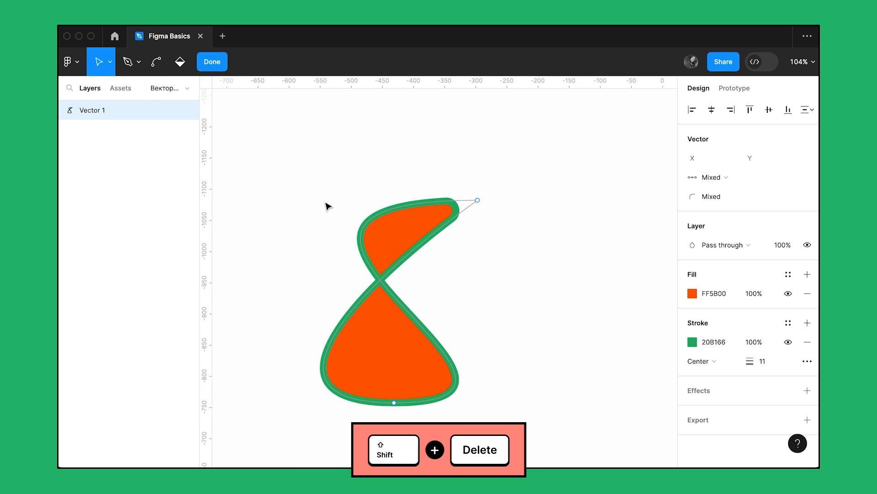
key("super+z")
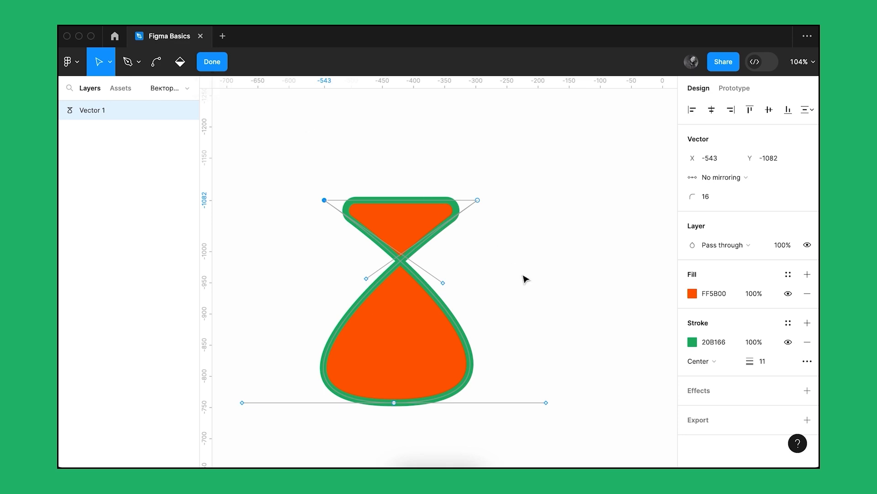
- Exit vector editing, reopening and closing it again until the whole shape is selected as an object
key("Escape")
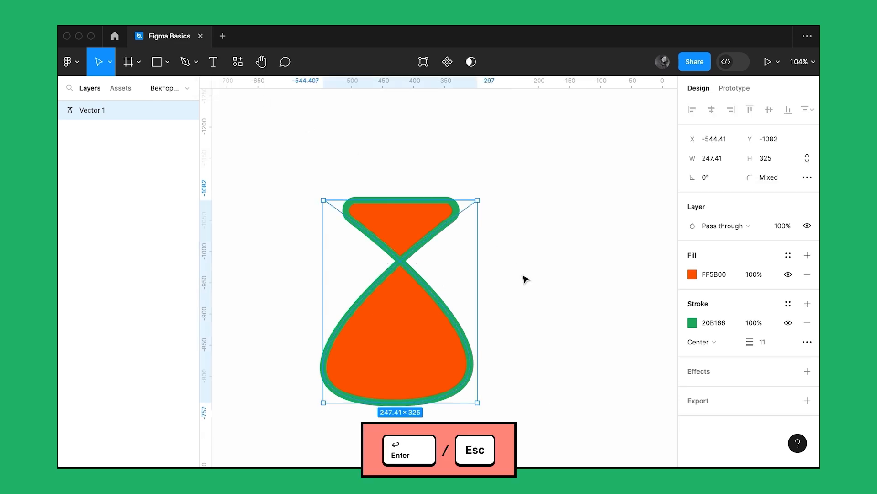
key("Return")
key("Escape")
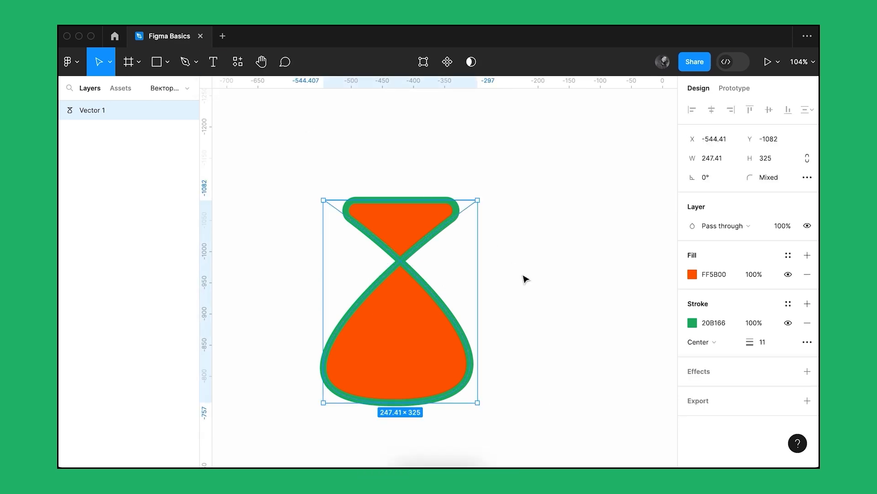
key("Return")
key("Escape")
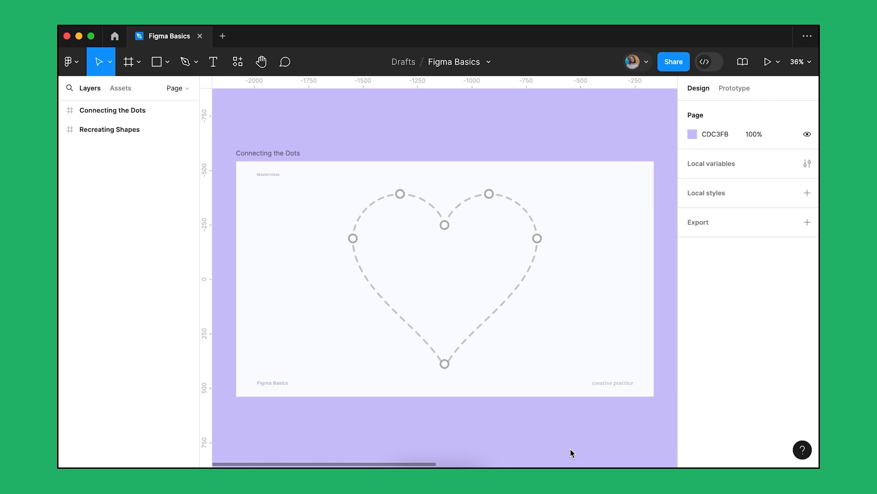
- Trace the dashed heart with a closed, curved Pen path through its six marked points, starting at the top centre dip
key("p")
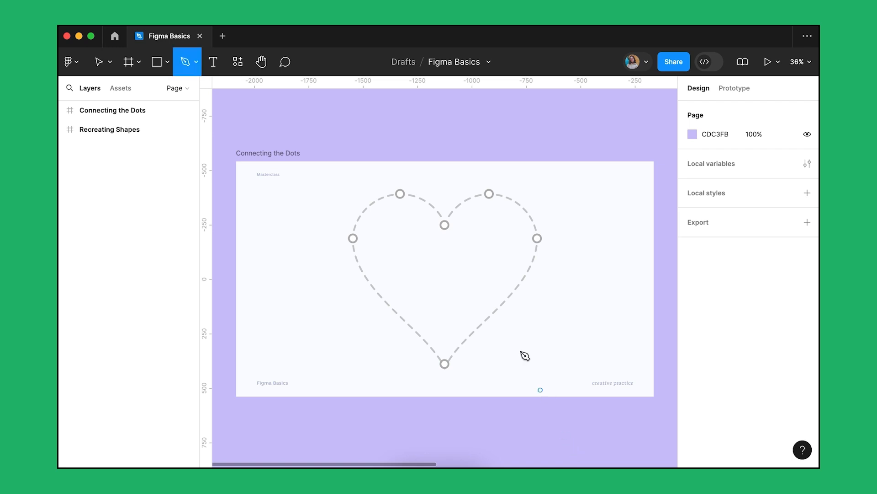
left_click(444, 225)
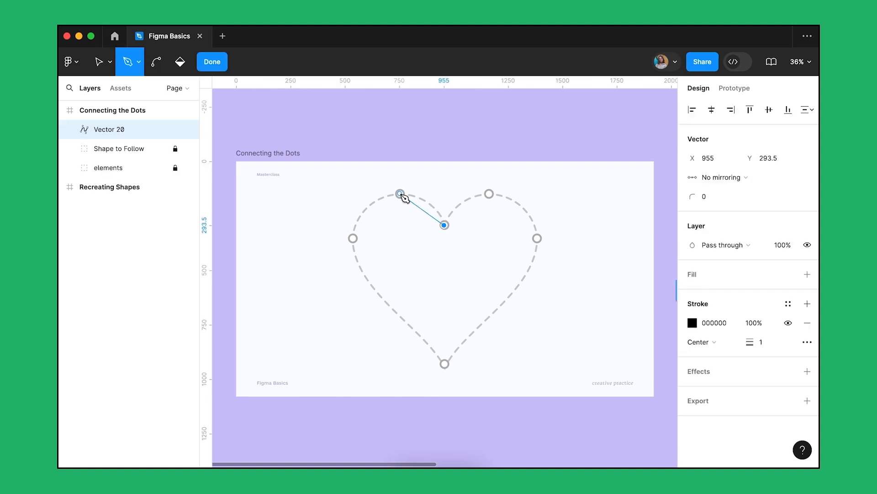
left_click_drag(401, 194, 369, 207)
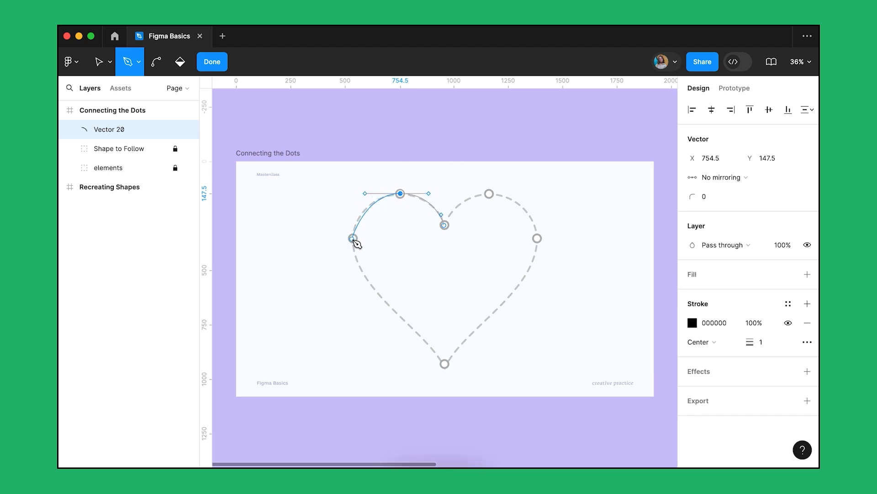
mouse_move(353, 238)
left_mouse_down()
mouse_move(337, 233)
mouse_move(334, 259)
mouse_move(384, 263)
mouse_move(362, 272)
mouse_move(339, 256)
mouse_move(329, 235)
mouse_move(337, 258)
mouse_move(350, 272)
mouse_move(352, 258)
mouse_move(353, 268)
left_mouse_up()
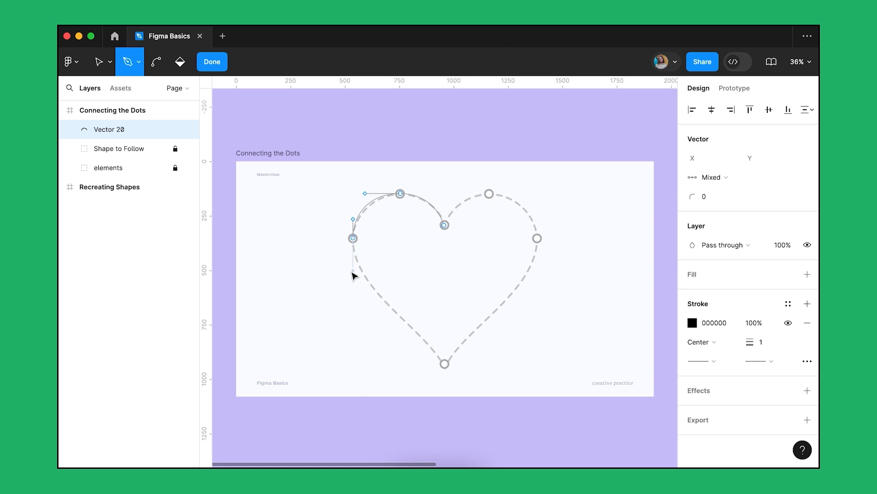
left_click_drag(446, 365, 452, 349)
key("alt")
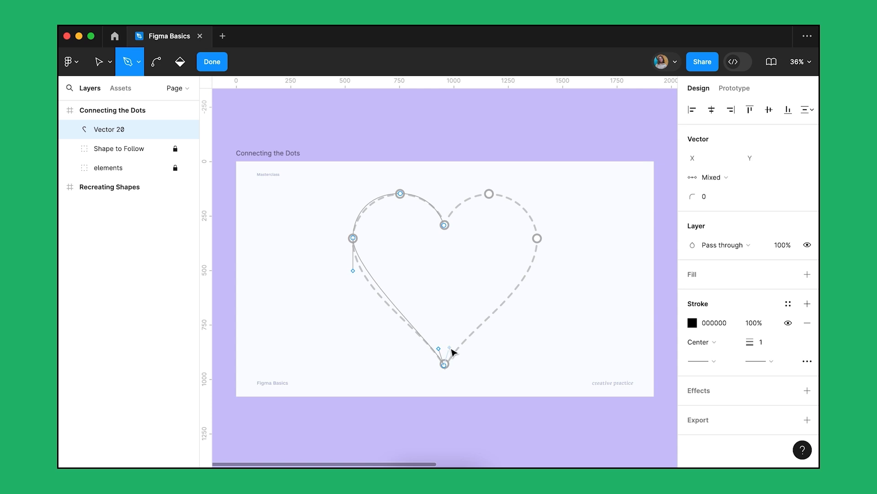
key("shift")
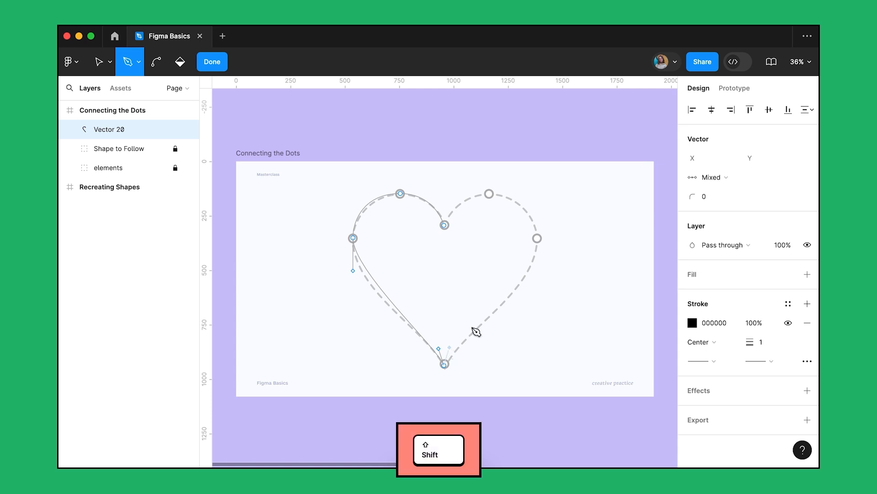
mouse_move(538, 238)
left_mouse_down()
mouse_move(539, 196)
mouse_move(480, 193)
left_mouse_up()
left_click_drag(445, 225, 440, 252)
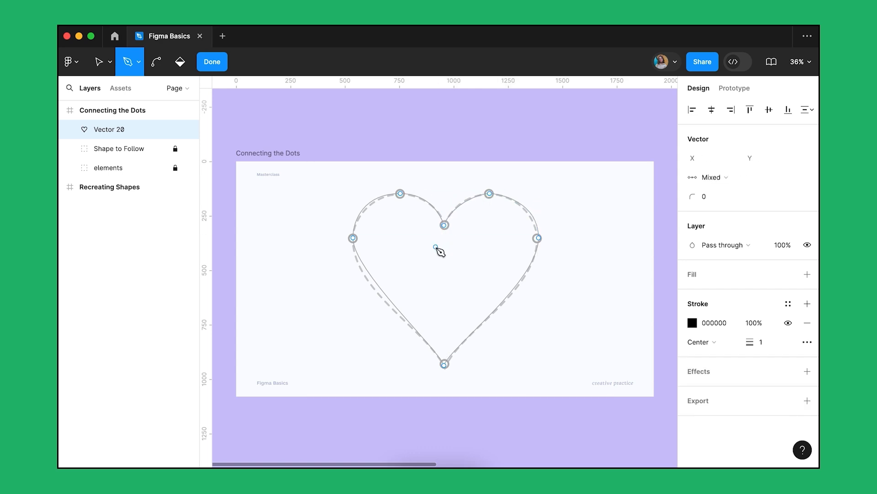
- Adjust the curve handles at the heart's sides, bottom tip and top-left point to match the dashed outline
key("v")
left_click(353, 237)
left_click_drag(355, 274, 355, 292)
left_click_drag(440, 350, 454, 337)
left_click_drag(539, 282, 541, 300)
left_click_drag(539, 203, 544, 211)
left_click(401, 194)
left_click_drag(365, 194, 370, 195)
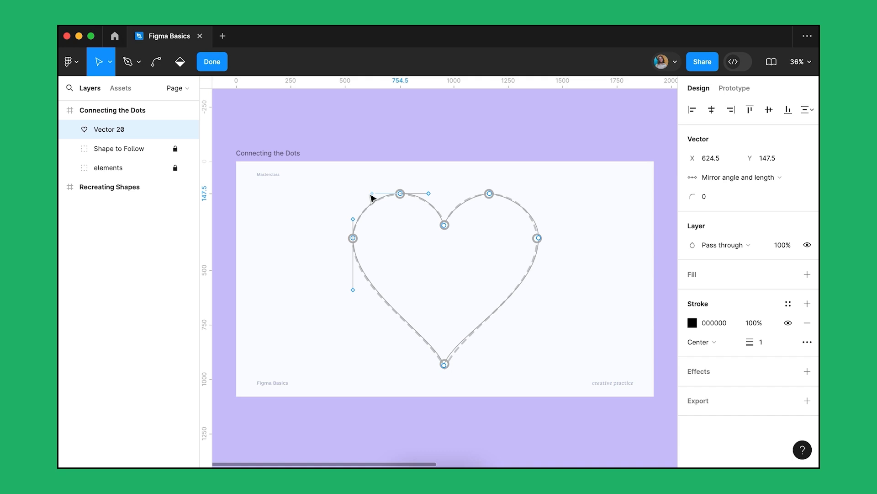
left_click(578, 251)
- Swap the heart's stroke to a fill and sample the purple canvas background, CDC3FB, as its colour
key("shift+x")
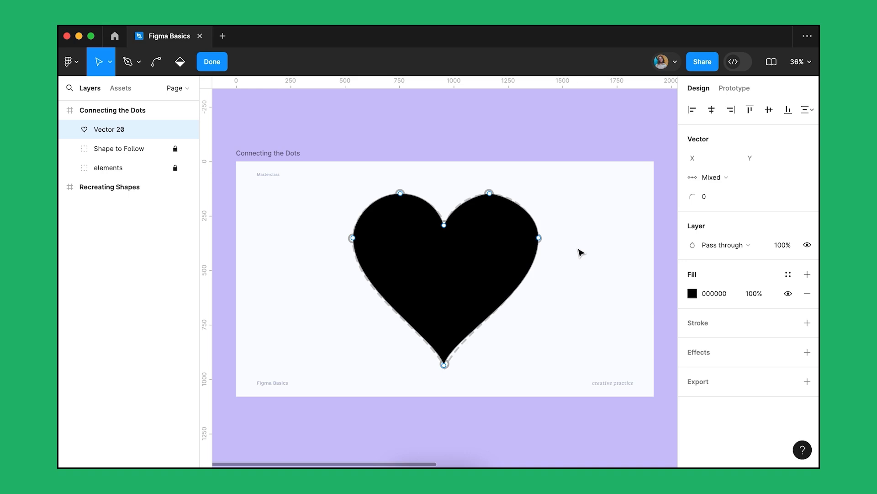
key("i")
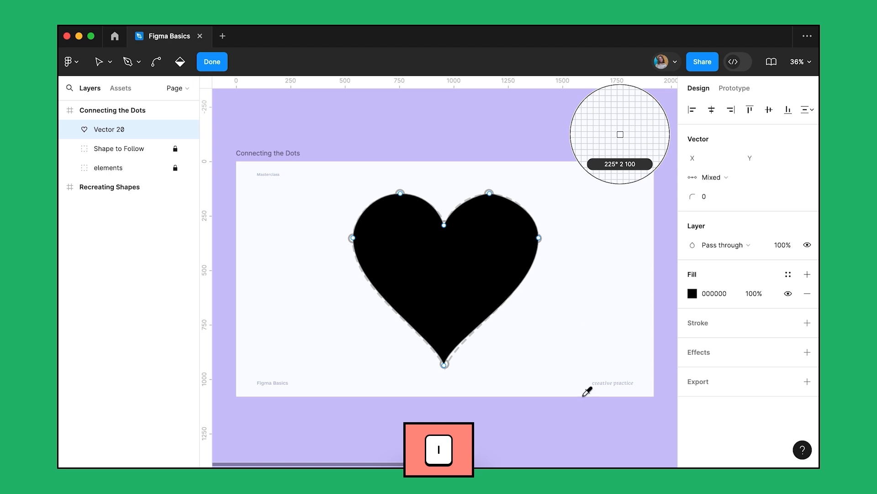
left_click(578, 425)
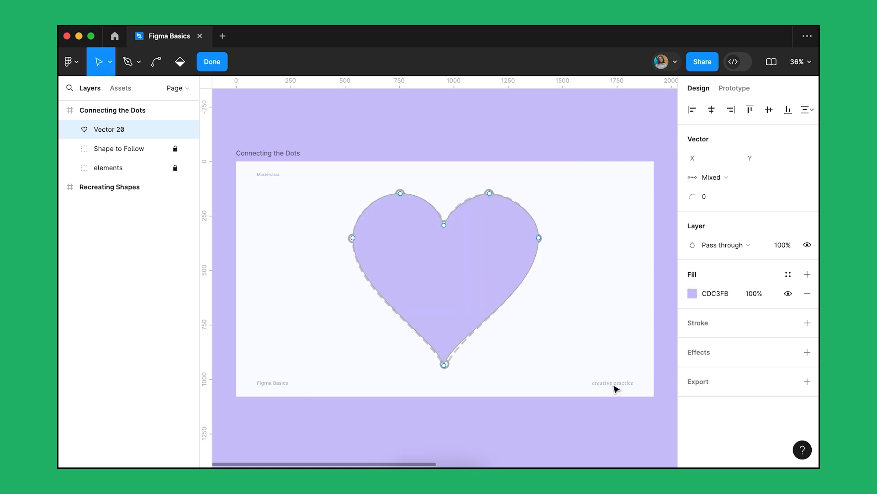
- Set the heart's fill to red FD334B and exit vector editing
left_click(693, 294)
left_click_drag(657, 317, 661, 317)
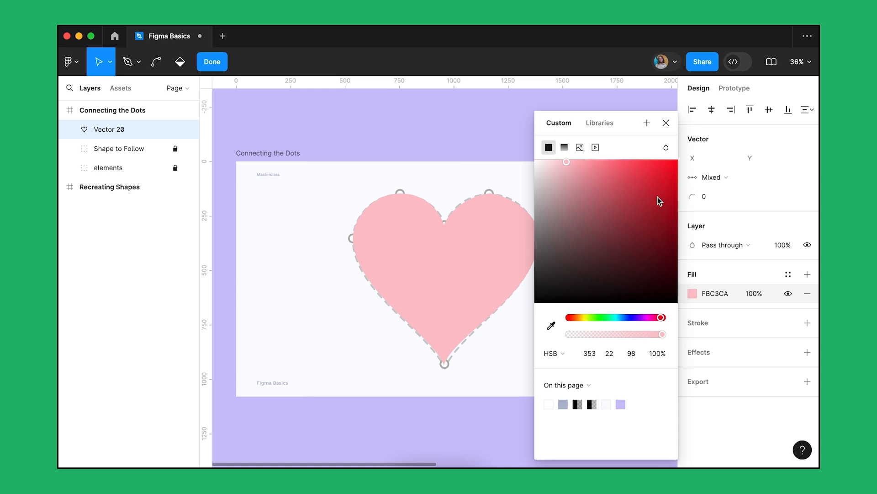
left_click(650, 160)
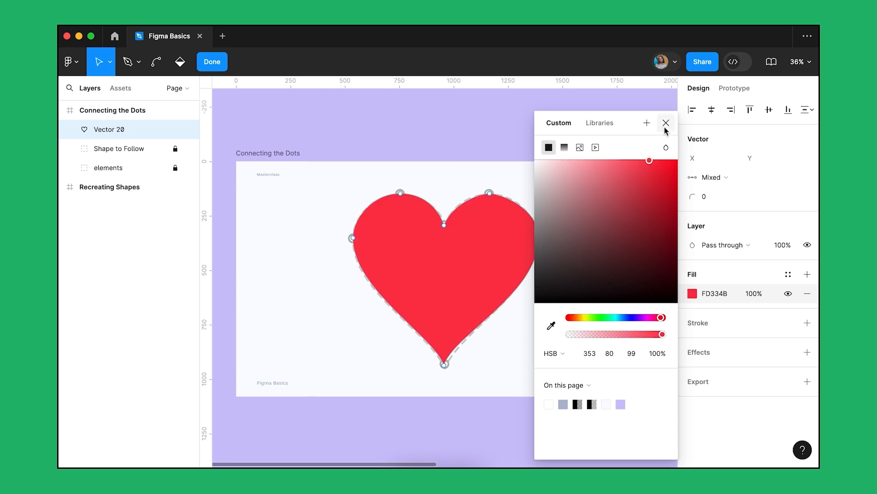
left_click(666, 123)
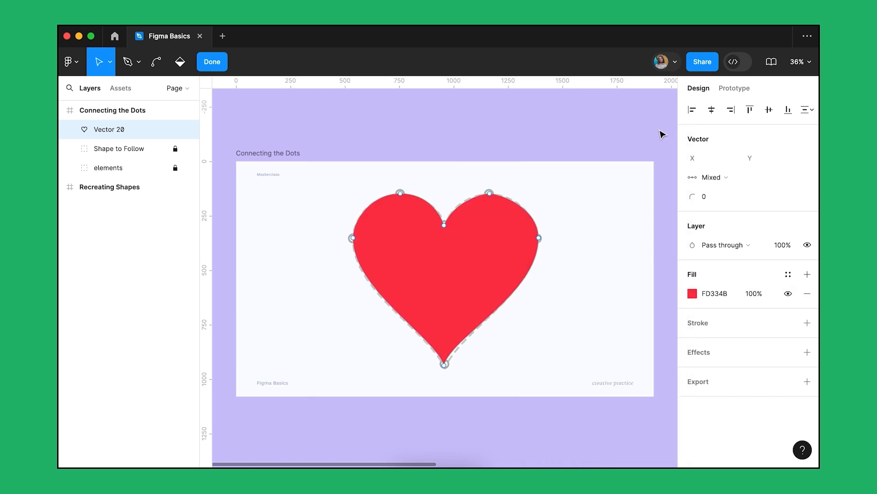
key("Escape")
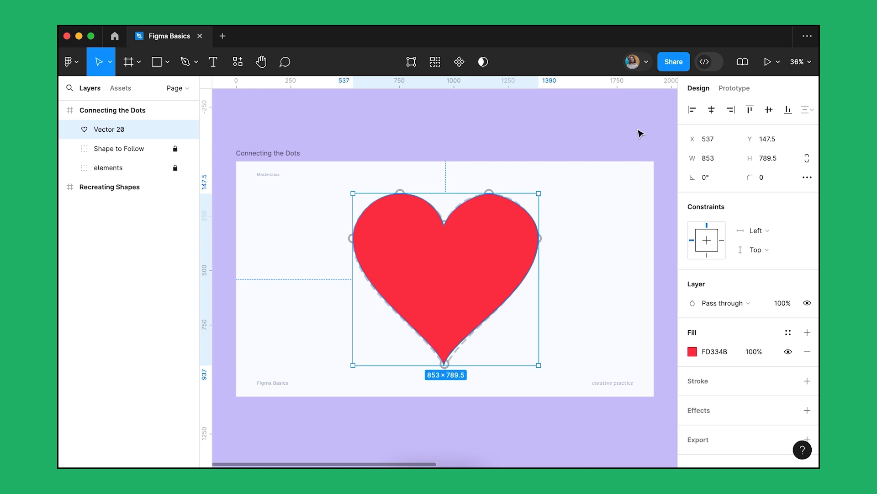
- Trace the dashed crescent moon in the Recreating Shapes frame with a closed four-point Pen path
left_click(282, 154)
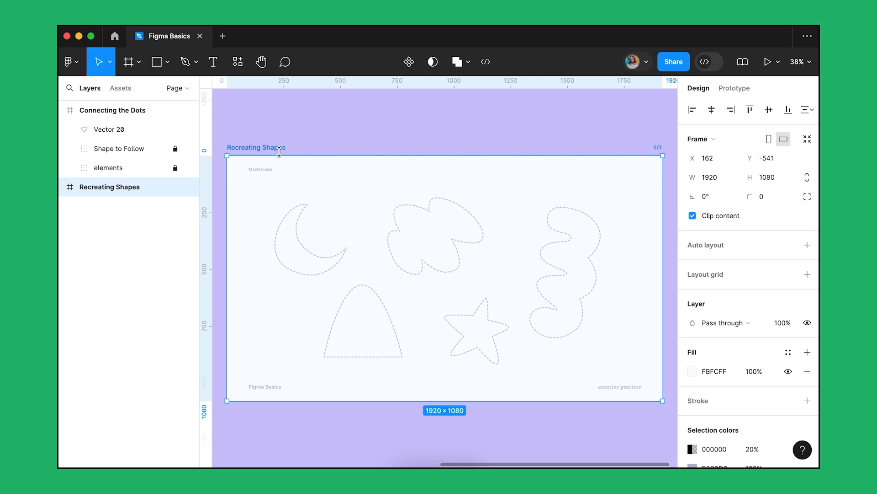
key("p")
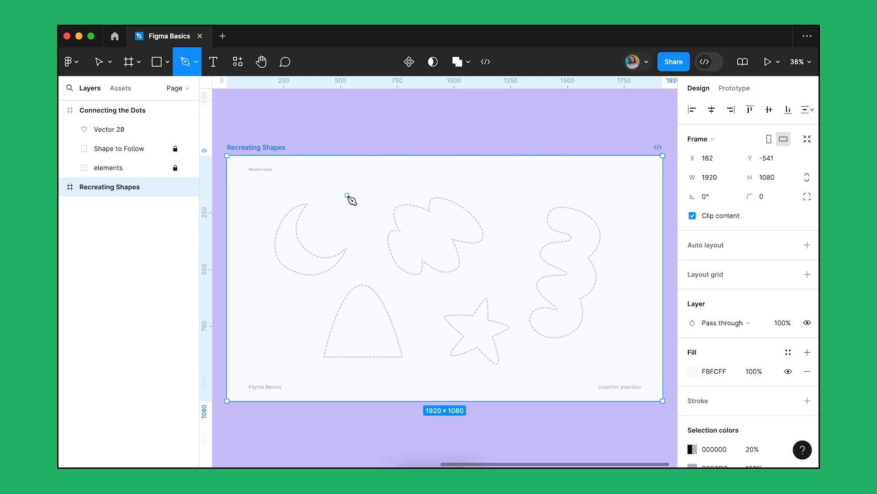
scroll(349, 198, "up", 5)
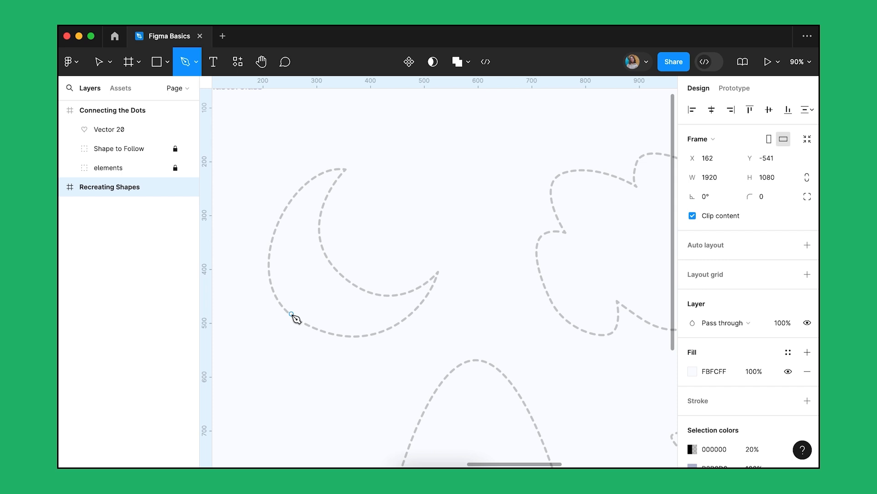
left_click(346, 170)
left_click_drag(338, 271, 390, 309)
left_click(438, 271)
left_click_drag(291, 315, 222, 251)
left_click(346, 170)
- Refine the crescent's curve handles to follow the dashed outline, and swap its stroke to a fill
key("v")
left_click(346, 170)
left_click_drag(305, 197, 282, 167)
left_click_drag(236, 264, 249, 274)
left_click_drag(347, 366, 361, 374)
left_click_drag(413, 308, 425, 315)
left_click_drag(423, 285, 405, 303)
left_click_drag(296, 240, 304, 245)
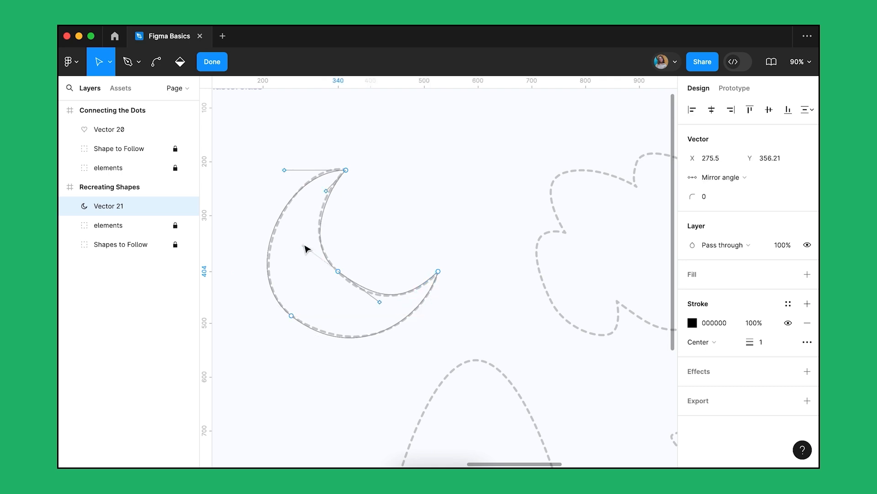
key("shift+x")
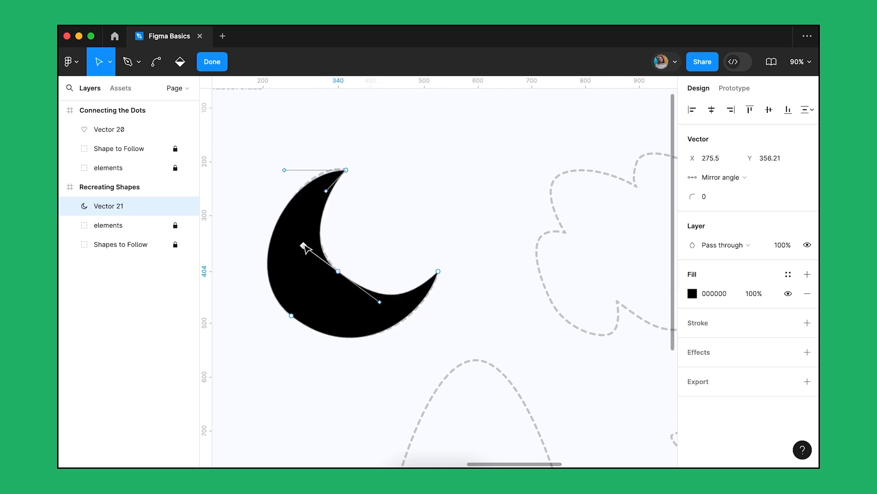
- Trace the dashed blob beside the crescent with curved Pen segments, and swap its stroke to a fill
left_click(435, 177)
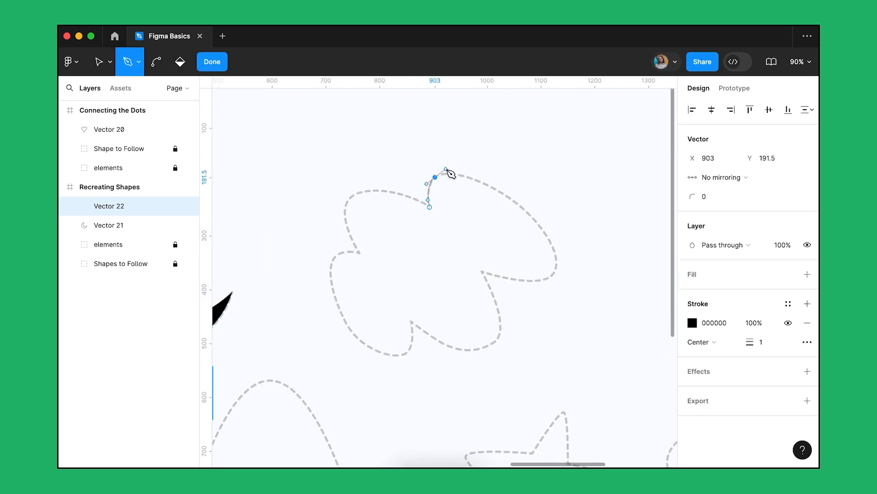
left_click_drag(334, 258, 311, 283)
left_click(430, 207)
left_click_drag(402, 355, 383, 360)
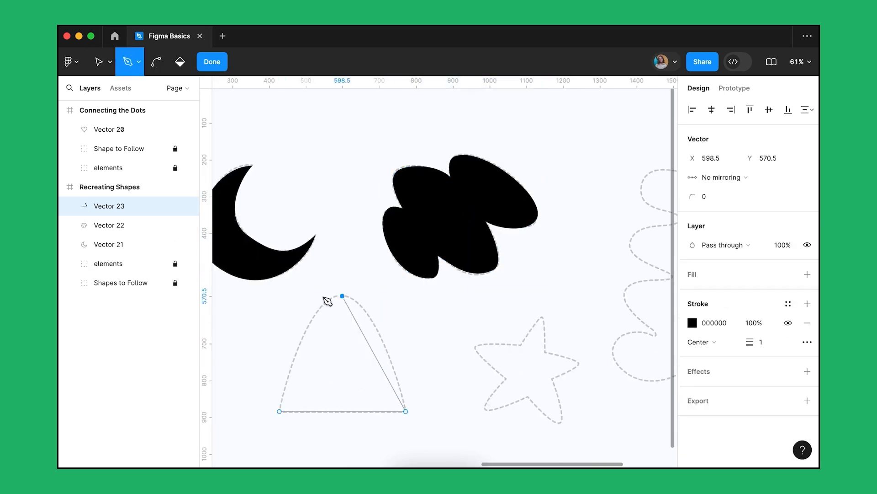
key("shift+x")
- Trace the dashed five-pointed star with the Pen tool, placing points at its tips and inner corners
left_click(552, 379)
left_click(579, 362)
left_click(546, 352)
left_click(542, 317)
left_click(521, 344)
left_click(476, 345)
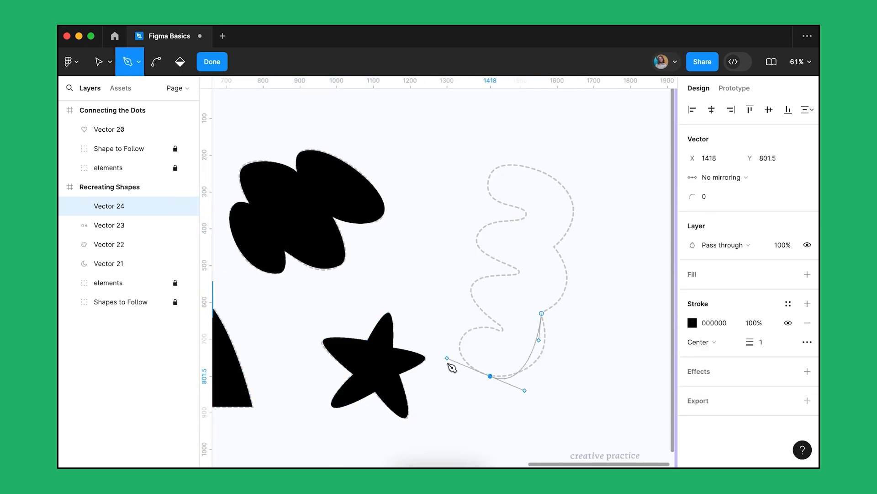
- Trace the tall dashed squiggle as a closed Pen path, exit vector editing and swap its stroke to a fill
left_click(464, 334)
left_click(502, 329)
left_click(472, 288)
left_click(518, 271)
left_click(476, 237)
left_click(525, 215)
left_click(573, 215)
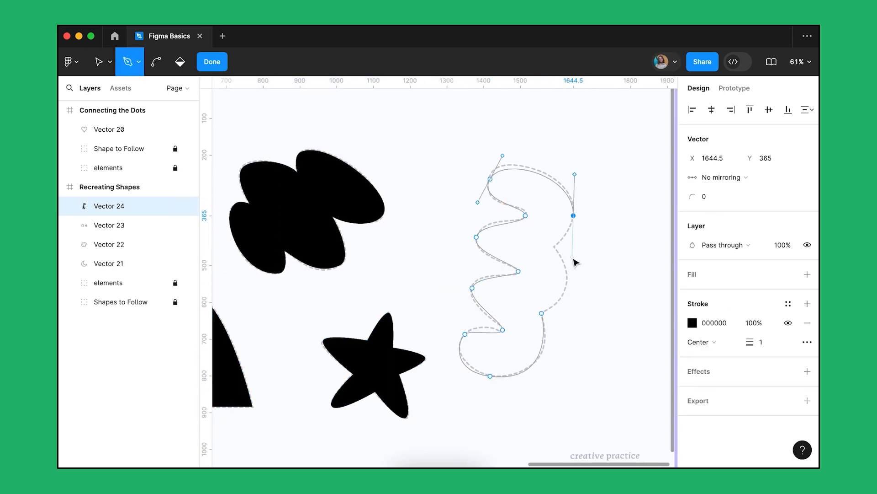
left_click(542, 313)
key("Escape")
key("shift+x")
- Set the squiggle's fill to the heart's red from the colours on this page
left_click(692, 351)
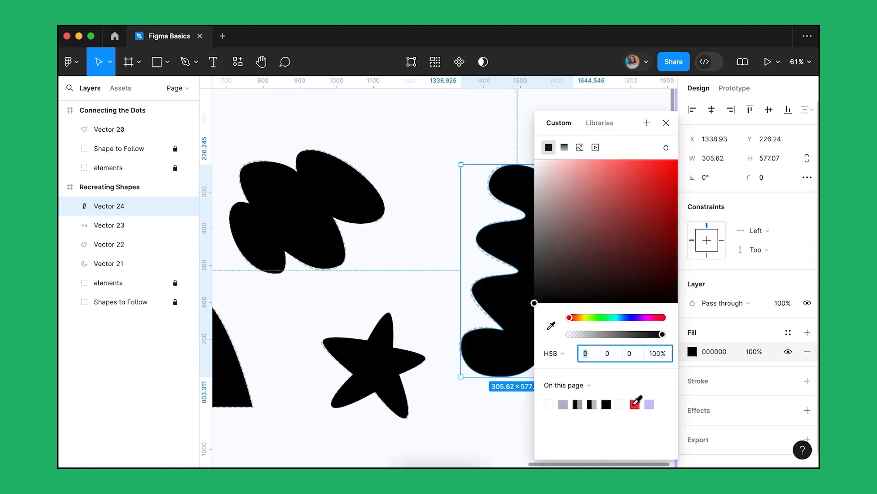
left_click(635, 404)
left_click(666, 122)
- Set the blob's fill to orange FFA133
left_click(311, 208)
left_click(693, 351)
left_click(579, 316)
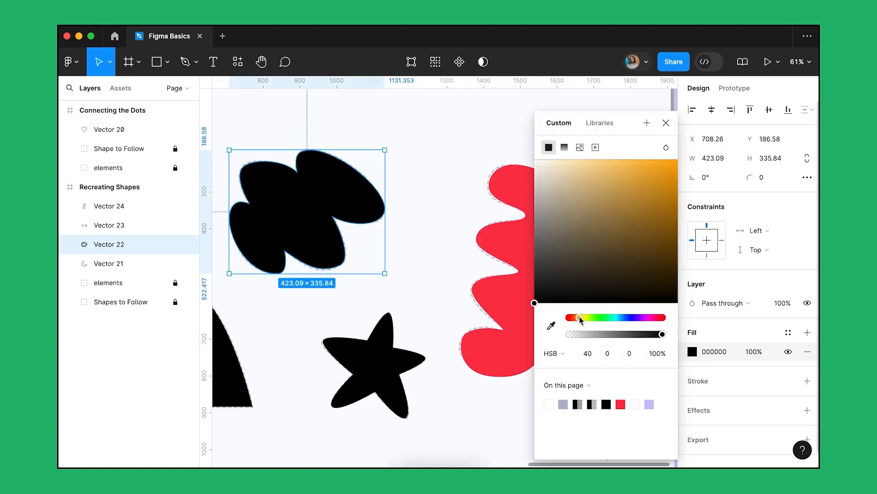
left_click(650, 163)
key("Escape")
- Cut the star's points out of the vector shared with the arch, and paste them as a separate vector in the Recreating Shapes frame
scroll(365, 274, "left", 5)
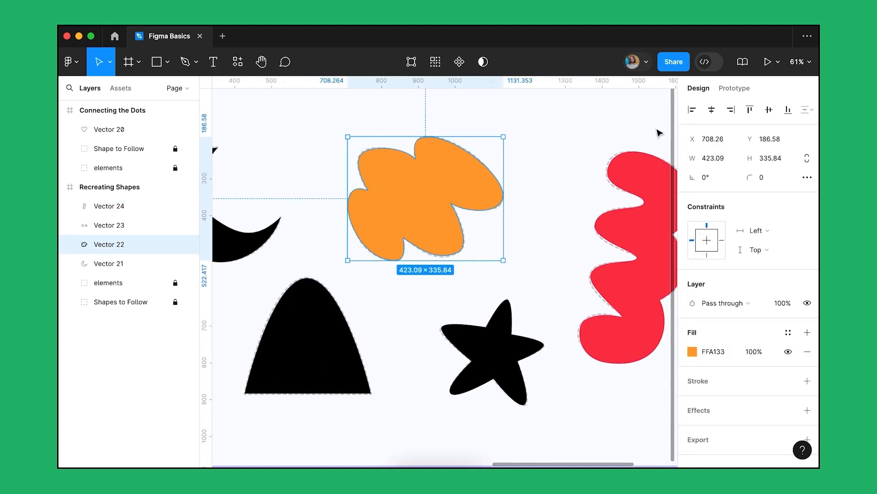
left_click(342, 341)
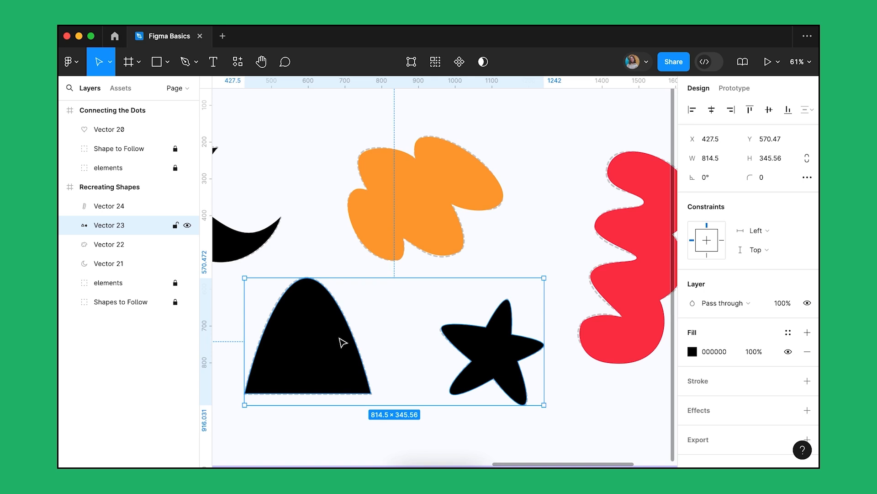
double_click(342, 341)
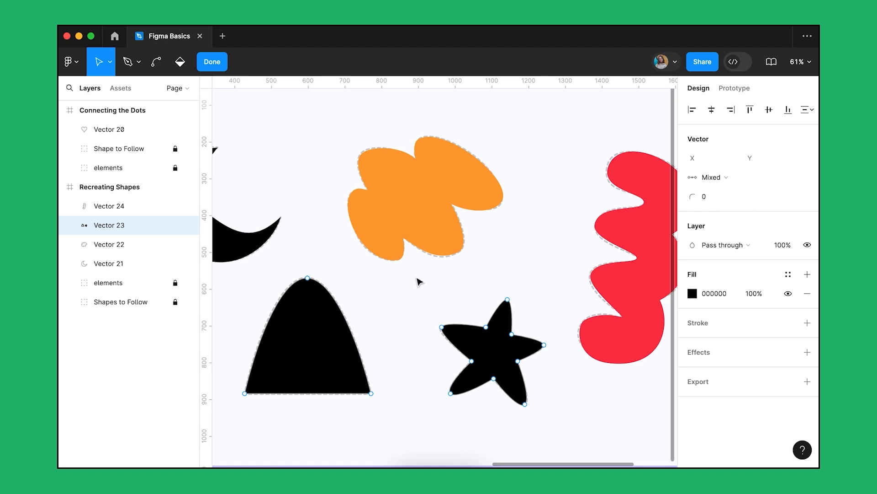
left_click_drag(416, 275, 557, 428)
key("super")
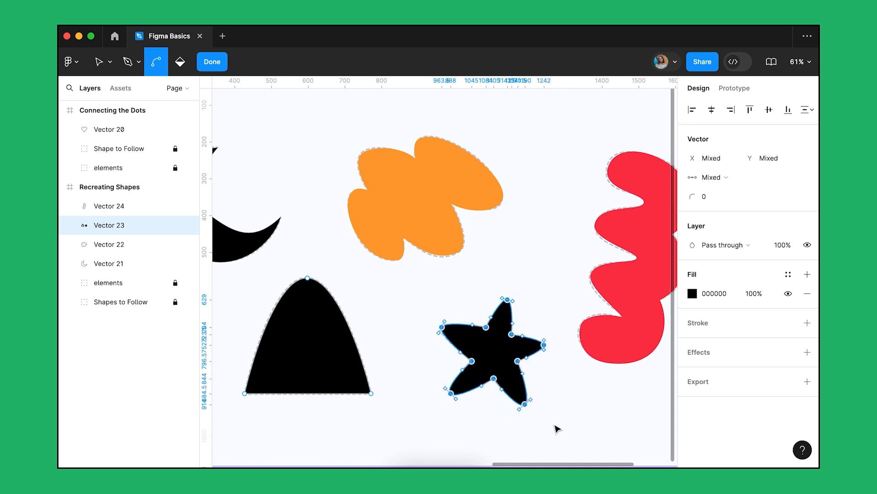
key("super+x")
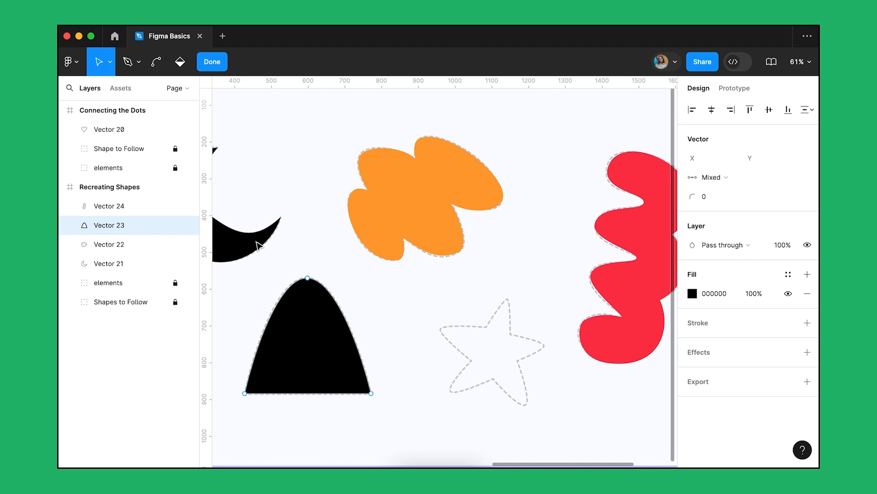
left_click(142, 187)
key("super+v")
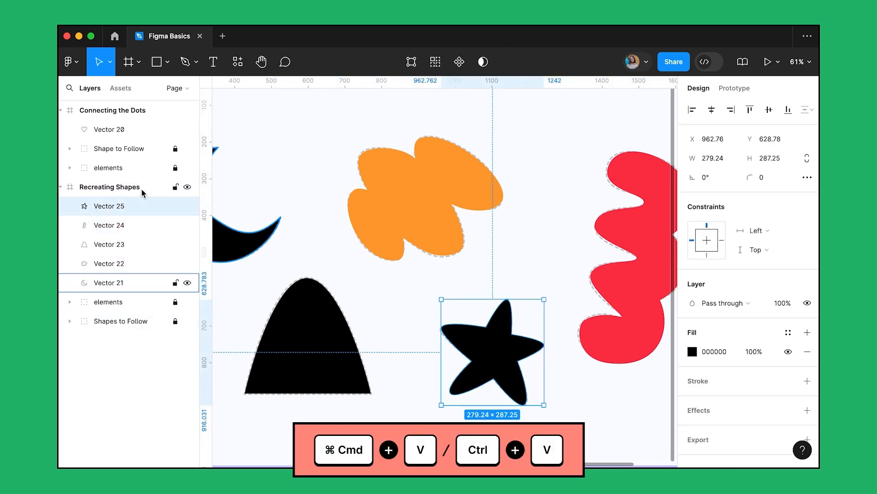
- Set the star's fill to yellow FFD953
left_click(692, 352)
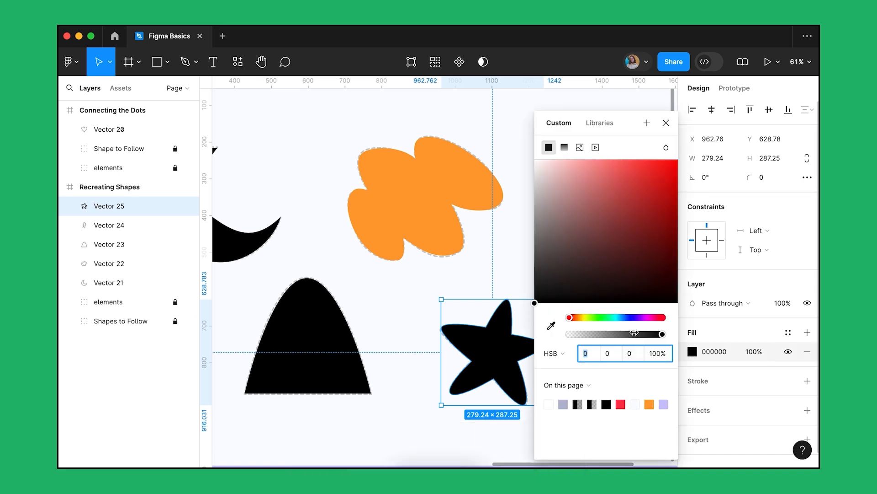
left_click_drag(571, 318, 581, 317)
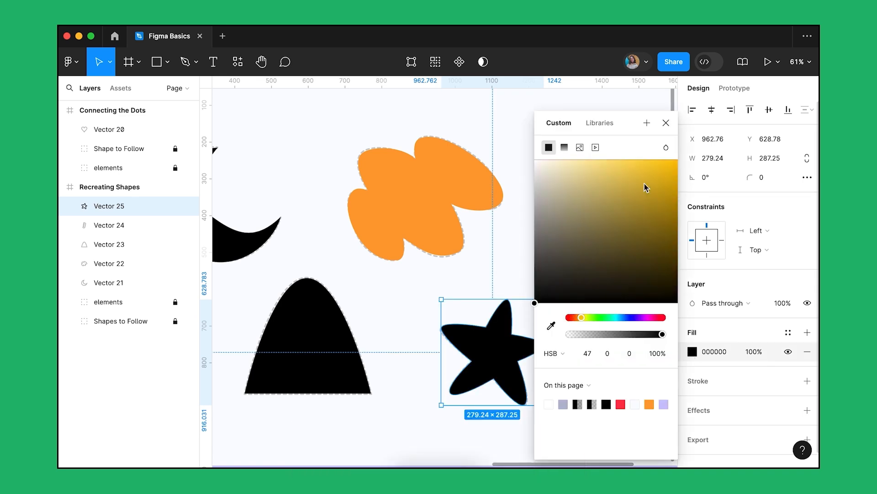
left_click(632, 160)
left_click(665, 125)
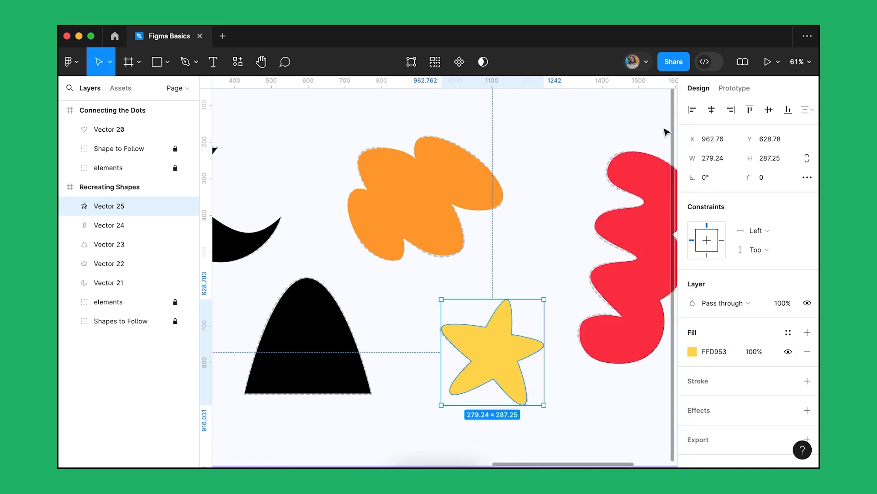
- Set the arch's fill to blue 5A7EFD
scroll(593, 145, "down", 5)
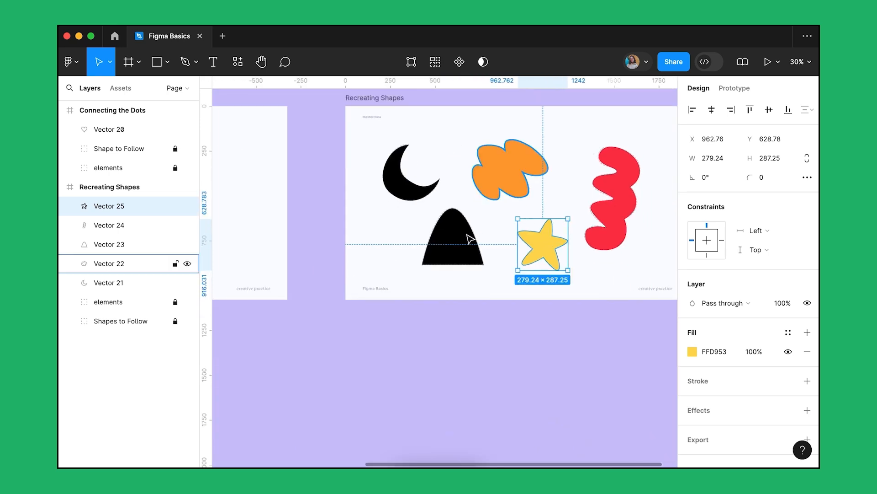
left_click(389, 302)
left_click(693, 351)
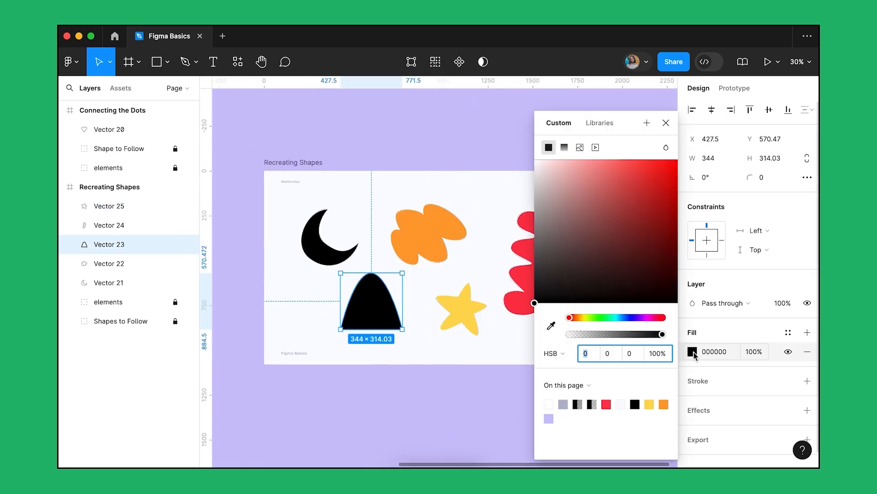
left_click(628, 317)
left_click(627, 162)
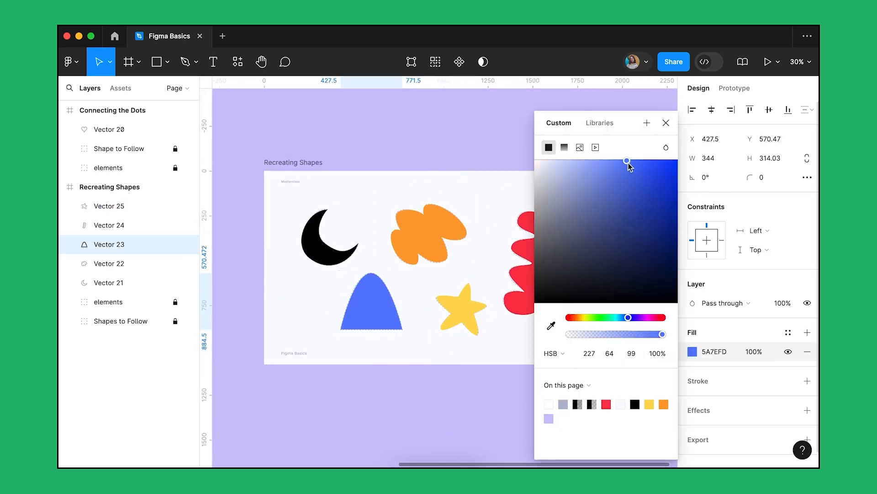
- Set the crescent moon's fill to purple D048FF, and clear the selection
left_click(666, 123)
left_click(338, 258)
left_click(692, 351)
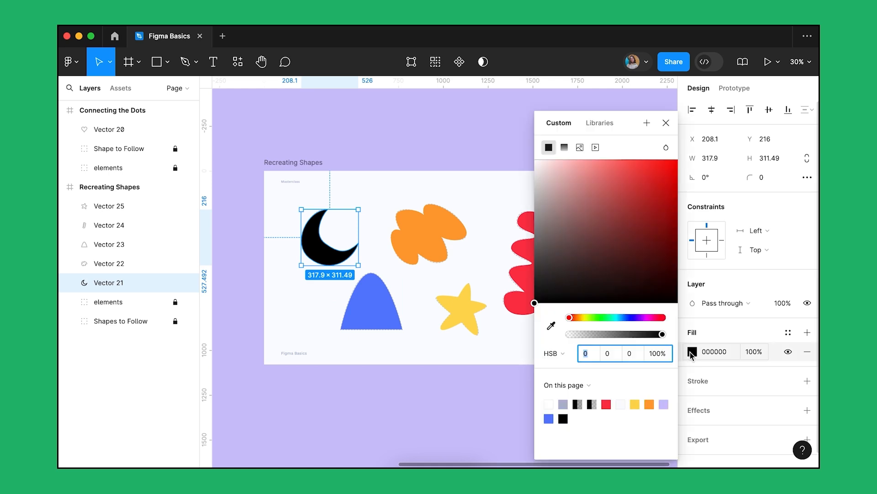
left_click(643, 317)
left_click(637, 161)
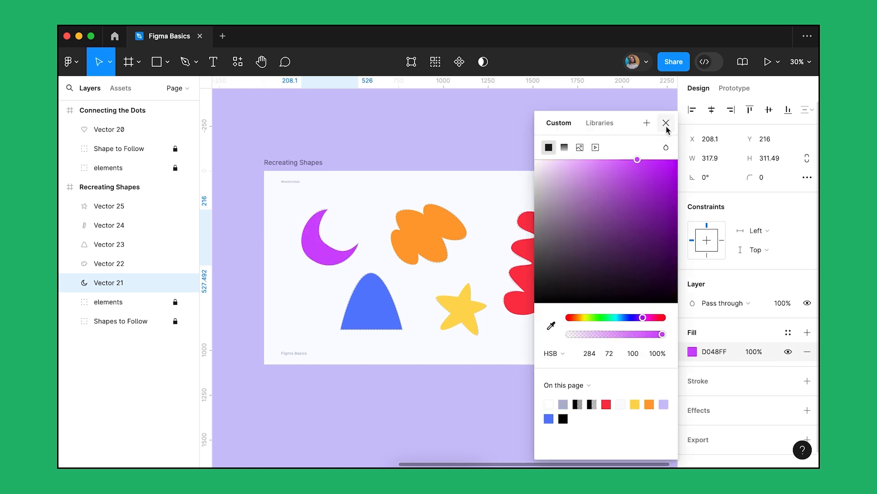
left_click(666, 122)
left_click(602, 426)
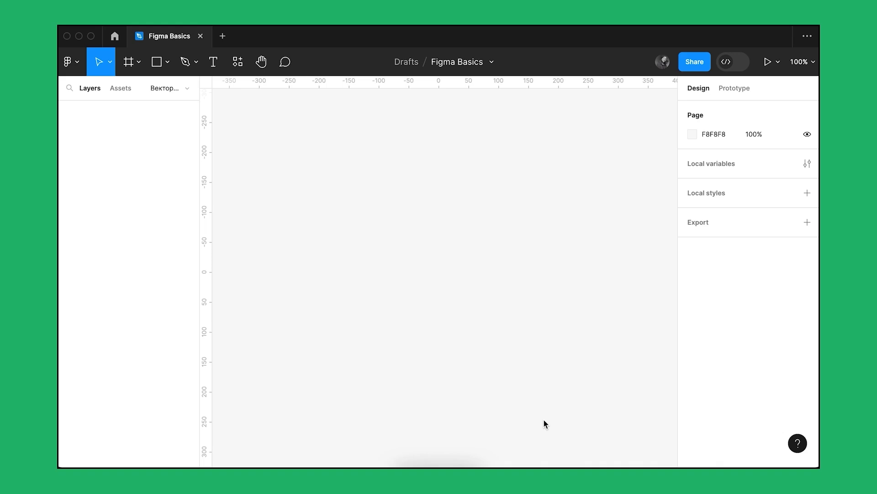
- Activate the Pencil tool and check its stroke colour and advanced stroke options
left_click(198, 69)
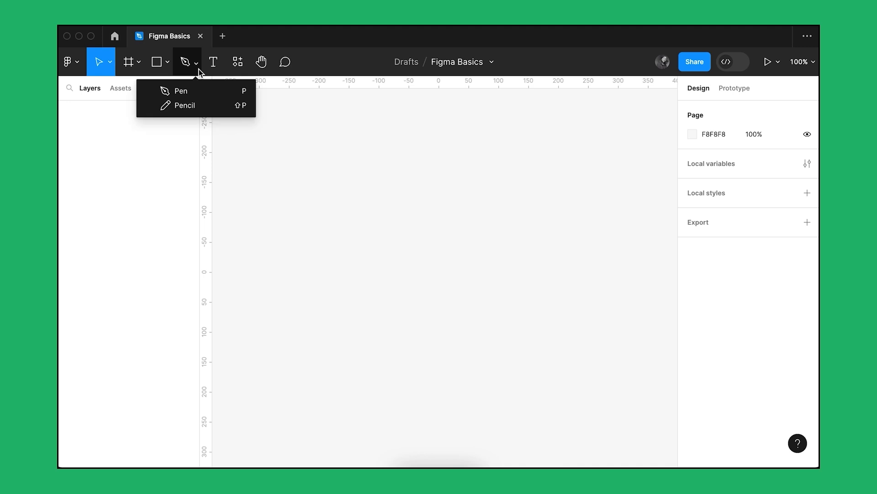
key("shift+p")
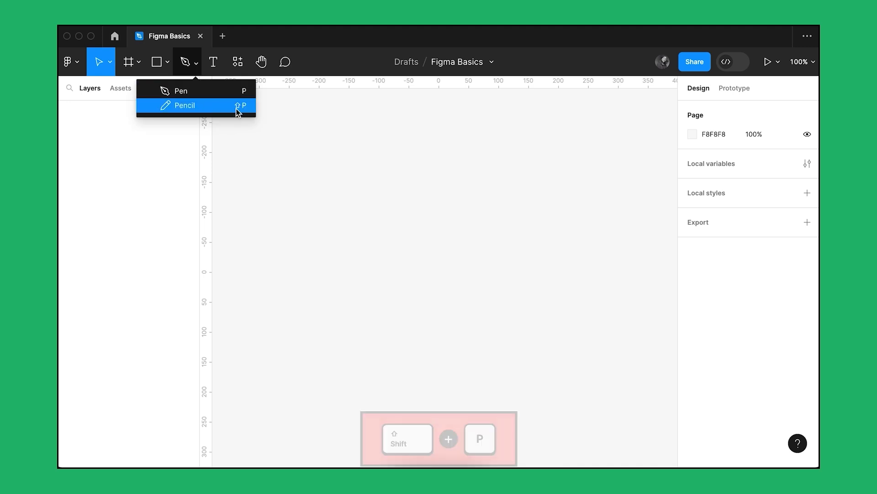
left_click(295, 221)
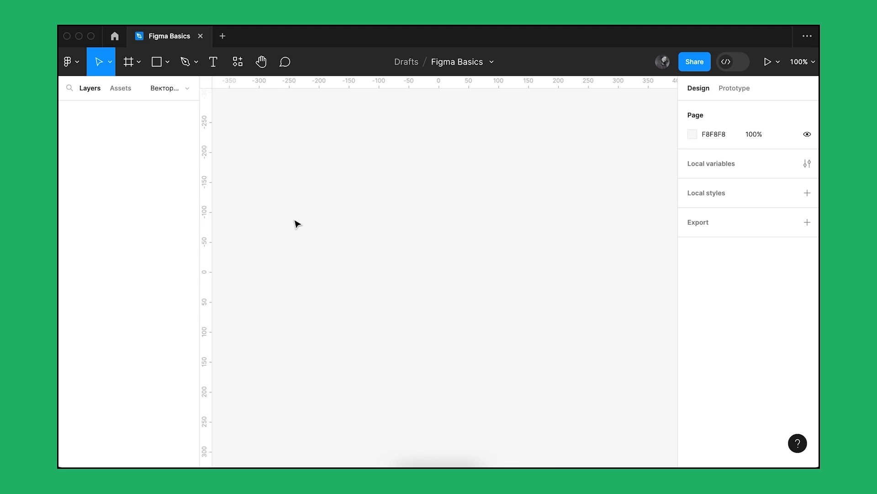
key("shift+p")
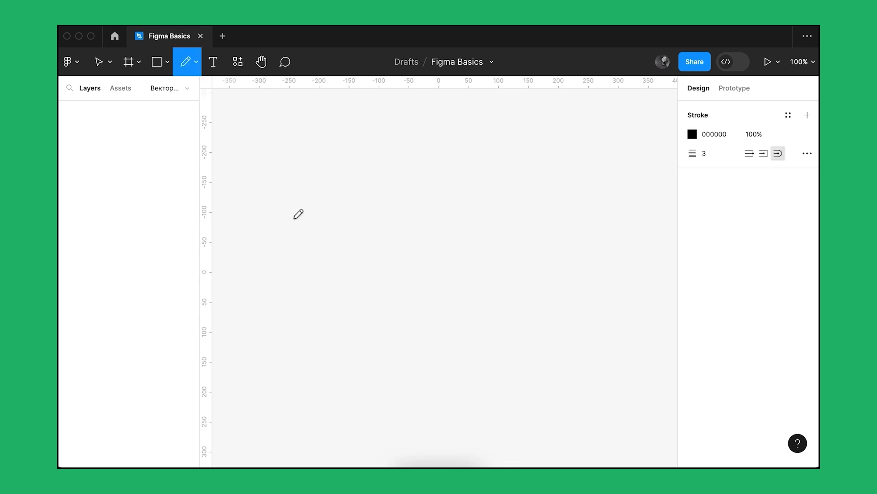
left_click(692, 137)
left_click(692, 137)
left_click(812, 153)
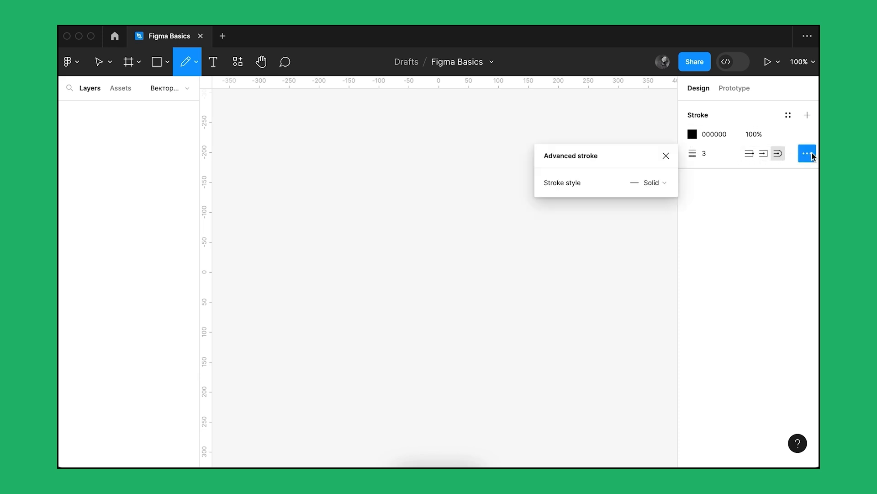
left_click(812, 155)
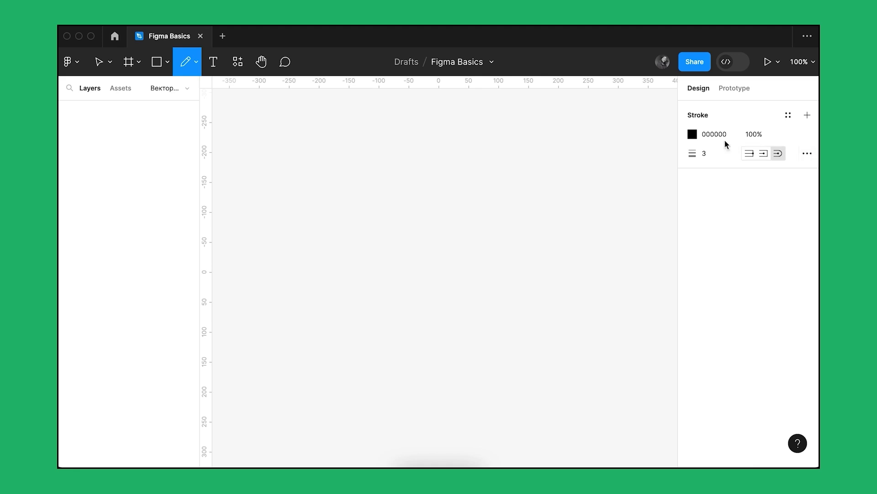
- Draw pencil strokes: a wavy curve, a straight horizontal line, a straight vertical line, and a second wavy curve about 125 × 241 crossing the first
mouse_move(293, 167)
left_mouse_down()
mouse_move(320, 158)
mouse_move(329, 182)
mouse_move(314, 230)
mouse_move(342, 238)
mouse_move(405, 212)
mouse_move(420, 238)
mouse_move(414, 274)
mouse_move(454, 291)
mouse_move(477, 282)
left_mouse_up()
left_click_drag(324, 337, 457, 337)
left_click_drag(540, 186, 554, 340)
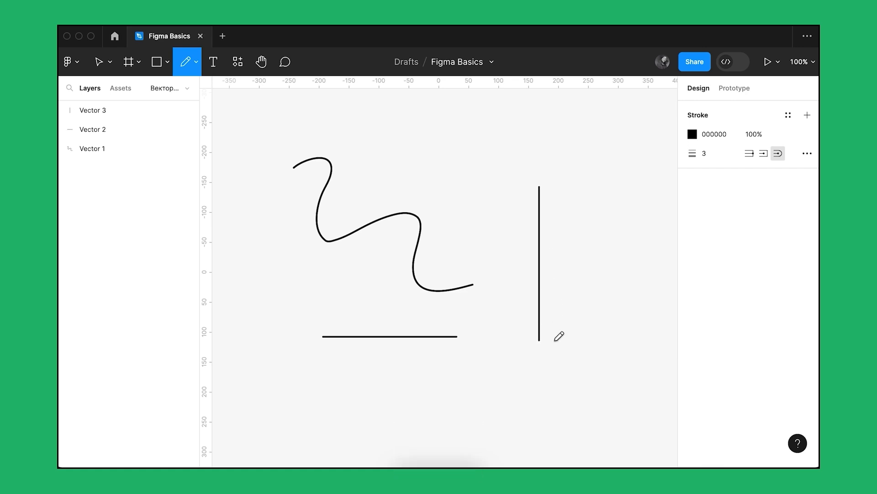
mouse_move(422, 132)
left_mouse_down()
mouse_move(393, 144)
mouse_move(391, 203)
mouse_move(343, 250)
mouse_move(359, 274)
left_mouse_up()
key("Escape")
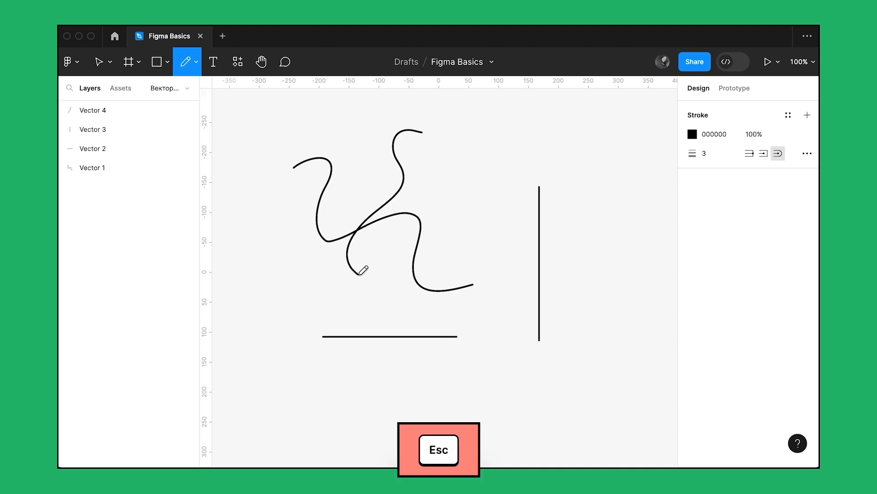
key("Escape")
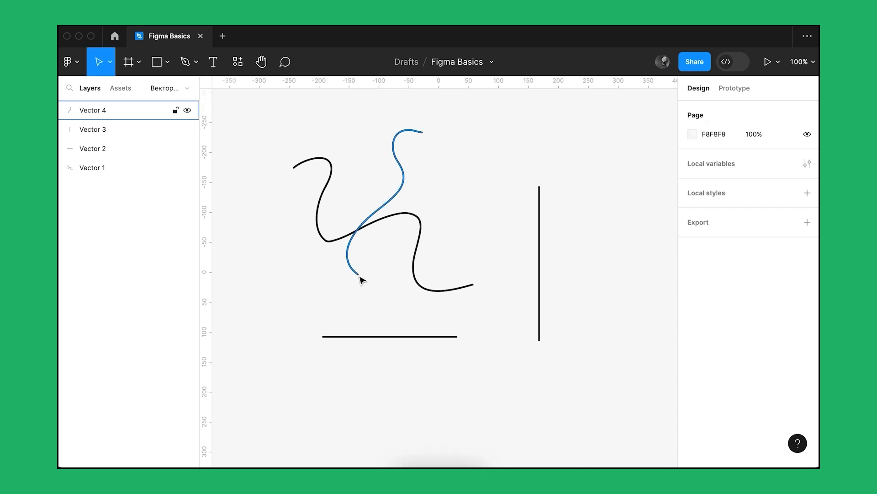
- Open the second wavy curve in vector editing, select the anchor points at its lower end, and leave vector editing
left_click(359, 275)
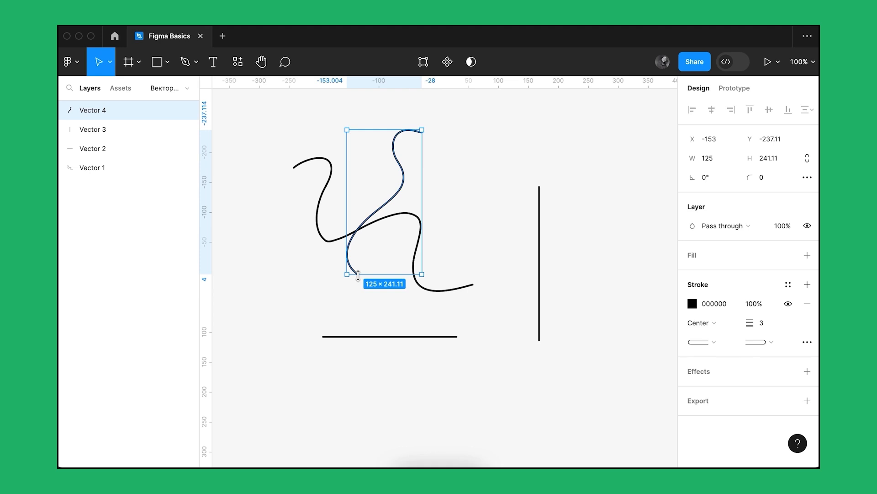
double_click(358, 275)
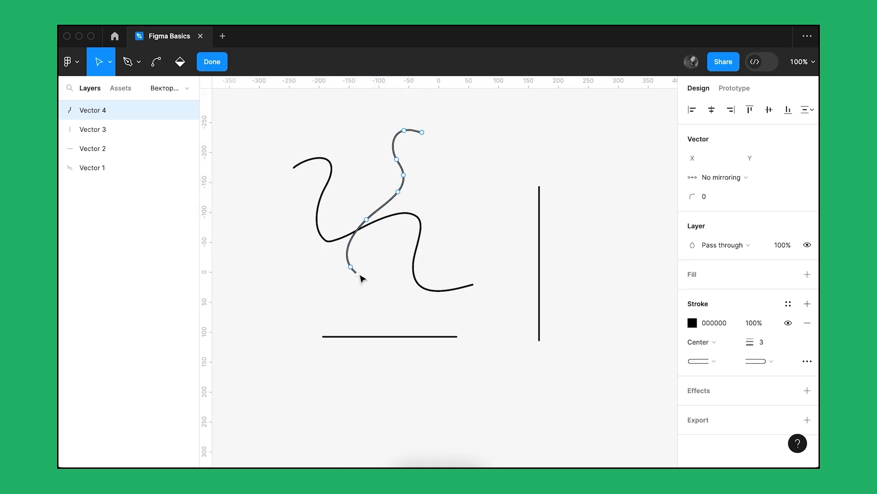
left_click_drag(370, 292, 336, 255)
key("Escape")
key("Escape")
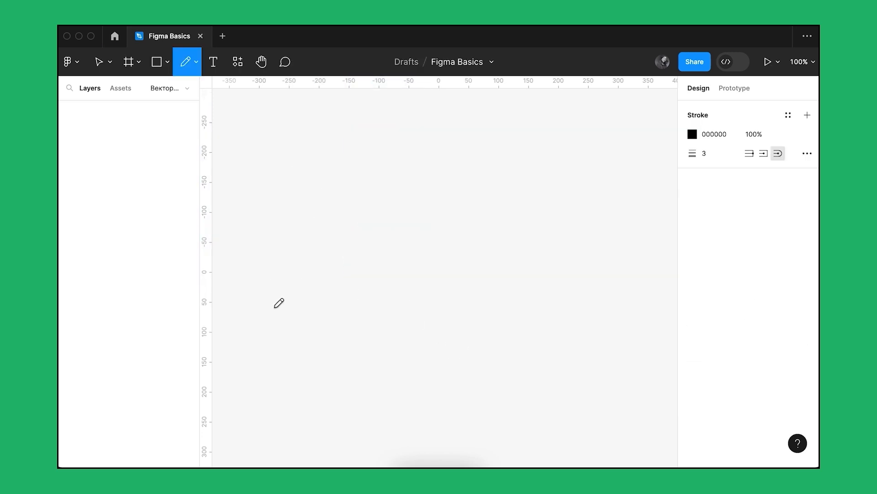
- Draw three freehand icons in a row with the Pencil tool: a person with shoulder arc and round head, rounded headphones, and a heart
mouse_move(279, 314)
left_mouse_down()
mouse_move(294, 291)
mouse_move(330, 289)
mouse_move(350, 310)
left_mouse_up()
mouse_move(310, 248)
left_mouse_down()
mouse_move(296, 271)
mouse_move(304, 280)
mouse_move(322, 280)
mouse_move(310, 247)
left_mouse_up()
mouse_move(398, 279)
left_mouse_down()
mouse_move(411, 292)
mouse_move(395, 298)
mouse_move(382, 276)
mouse_move(397, 238)
mouse_move(427, 237)
mouse_move(451, 262)
mouse_move(447, 291)
mouse_move(430, 295)
mouse_move(439, 276)
left_mouse_up()
mouse_move(518, 300)
left_mouse_down()
mouse_move(549, 272)
mouse_move(551, 248)
mouse_move(540, 238)
mouse_move(519, 261)
mouse_move(512, 241)
mouse_move(498, 243)
mouse_move(492, 255)
mouse_move(511, 291)
left_mouse_up()
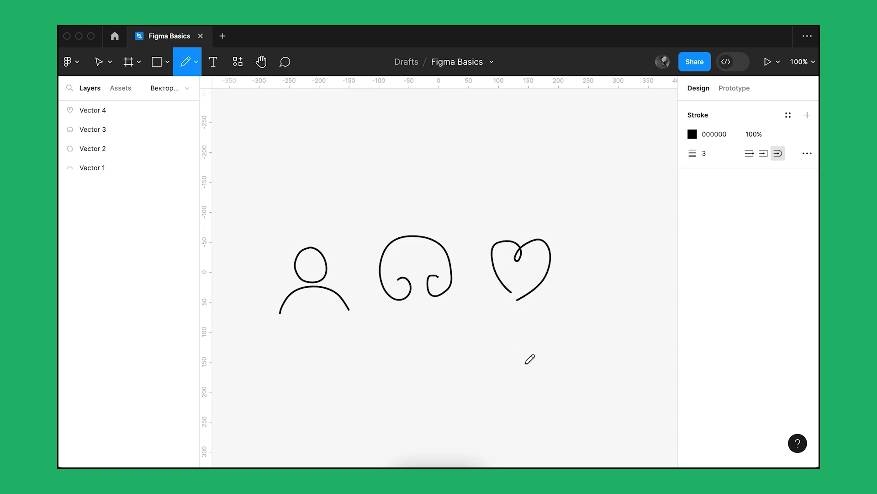